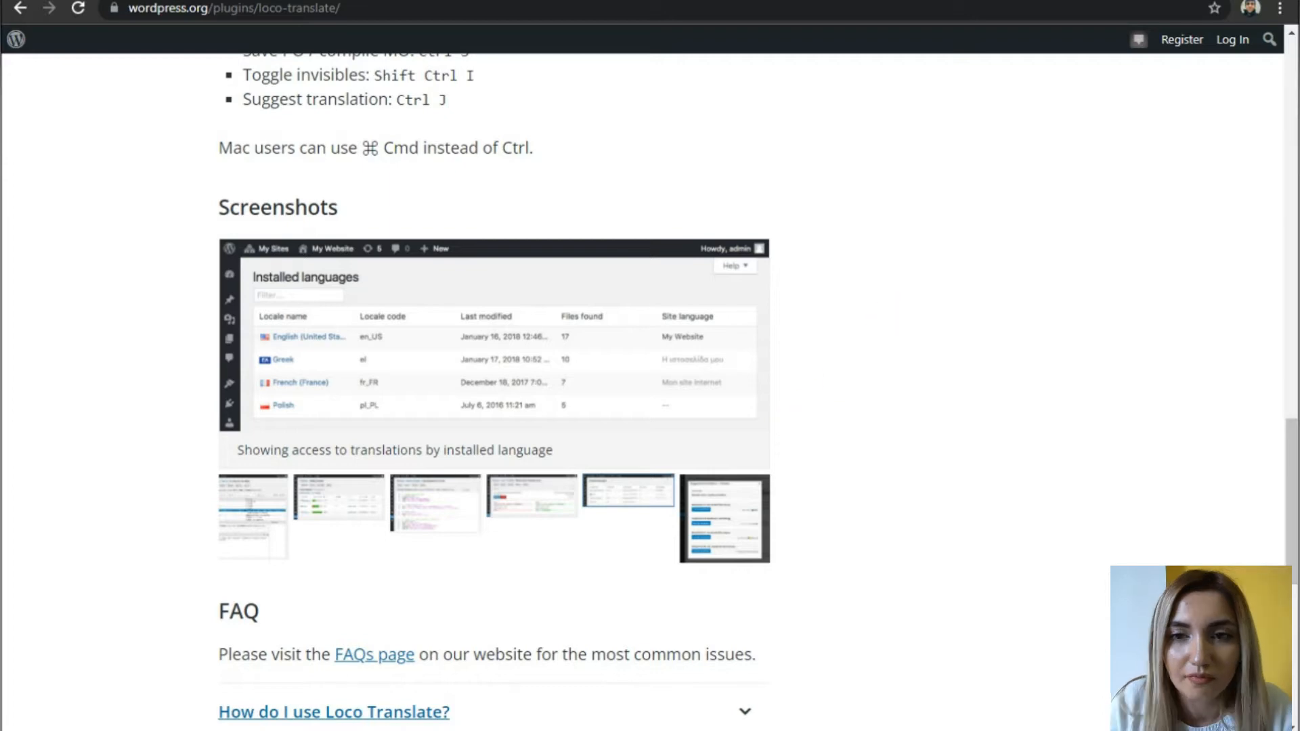
- Look over the Poedit website's feature sections, from the translation editor overview to the WordPress translation offering
{"action": "left_click", "coordinate": [965, 1]}
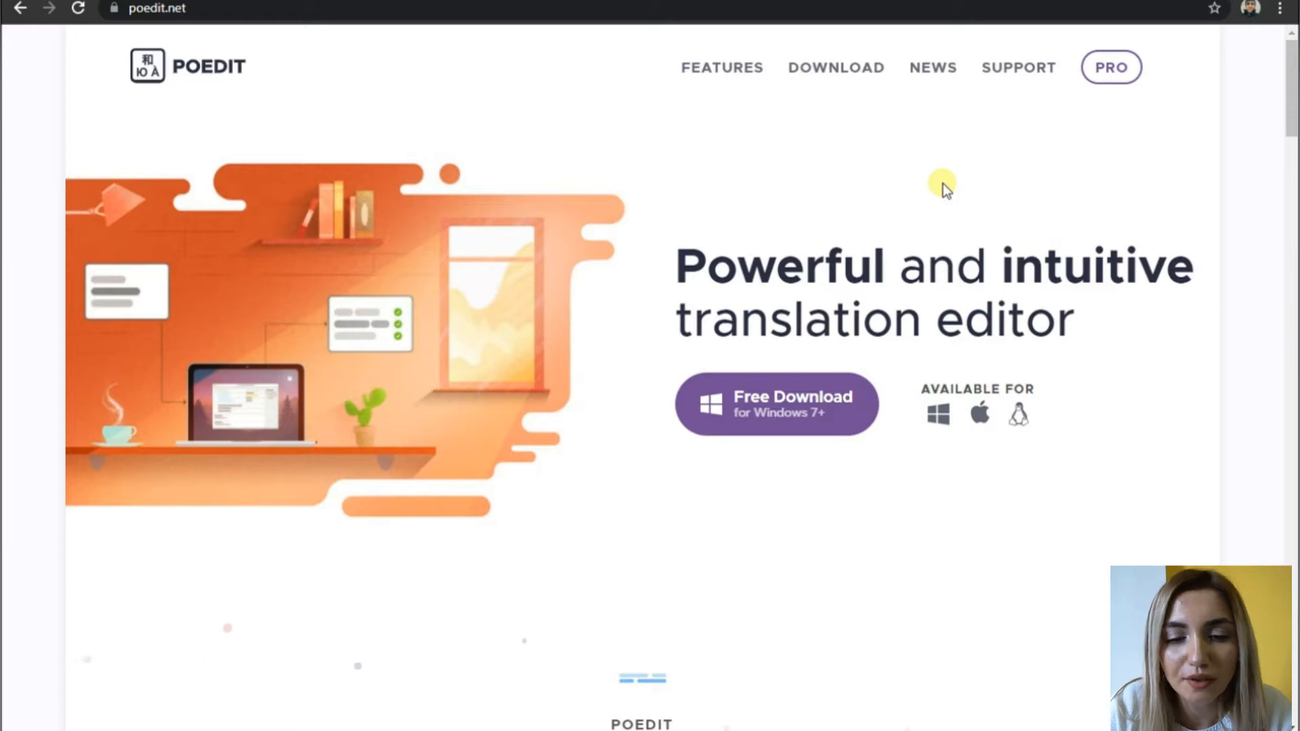
{"action": "scroll", "coordinate": [944, 185], "scroll_direction": "down", "scroll_amount": 2}
{"action": "scroll", "coordinate": [942, 197], "scroll_direction": "down", "scroll_amount": 15}
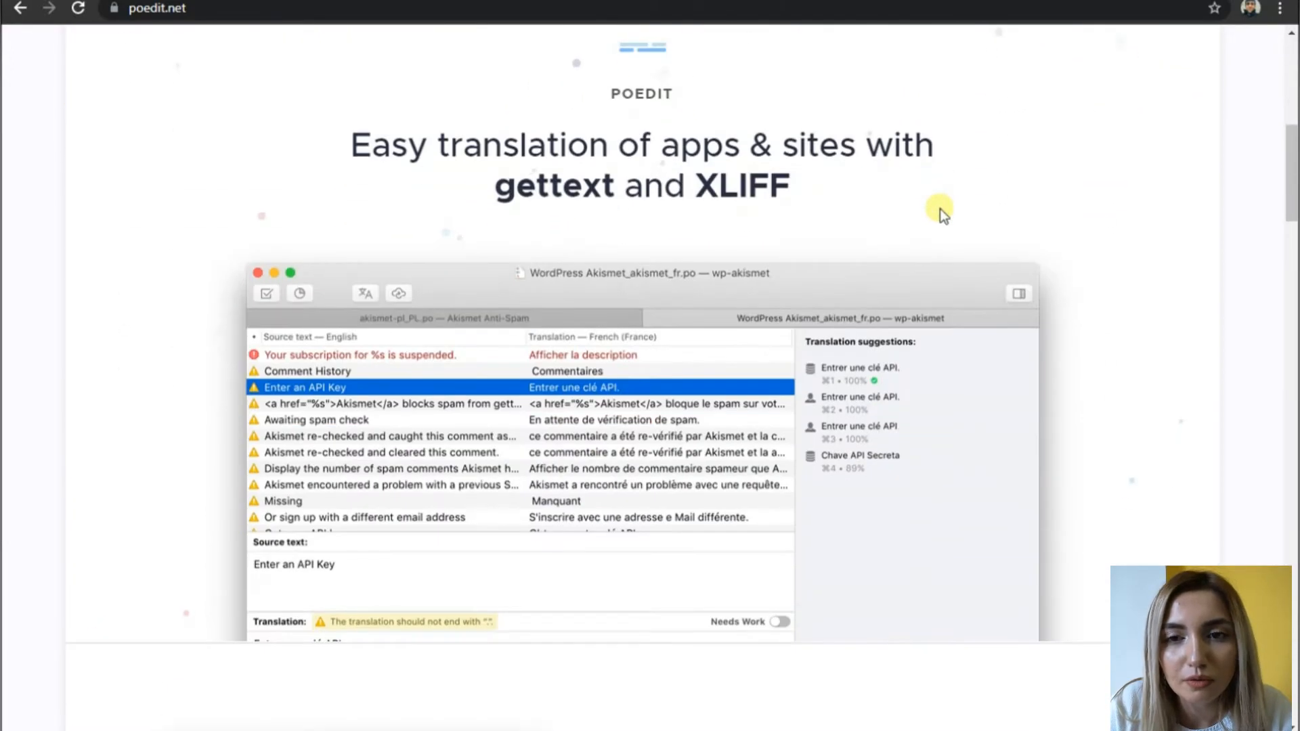
{"action": "scroll", "coordinate": [941, 215], "scroll_direction": "down", "scroll_amount": 15}
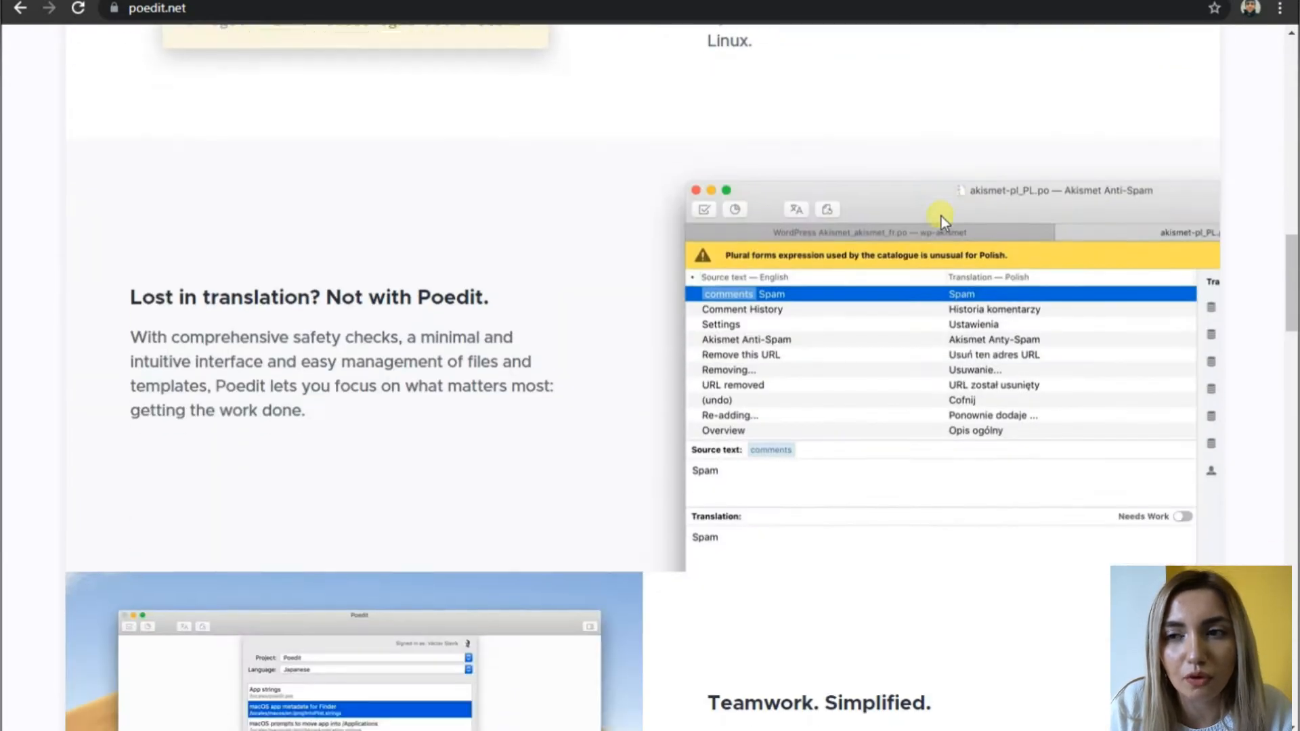
{"action": "scroll", "coordinate": [943, 218], "scroll_direction": "down", "scroll_amount": 1}
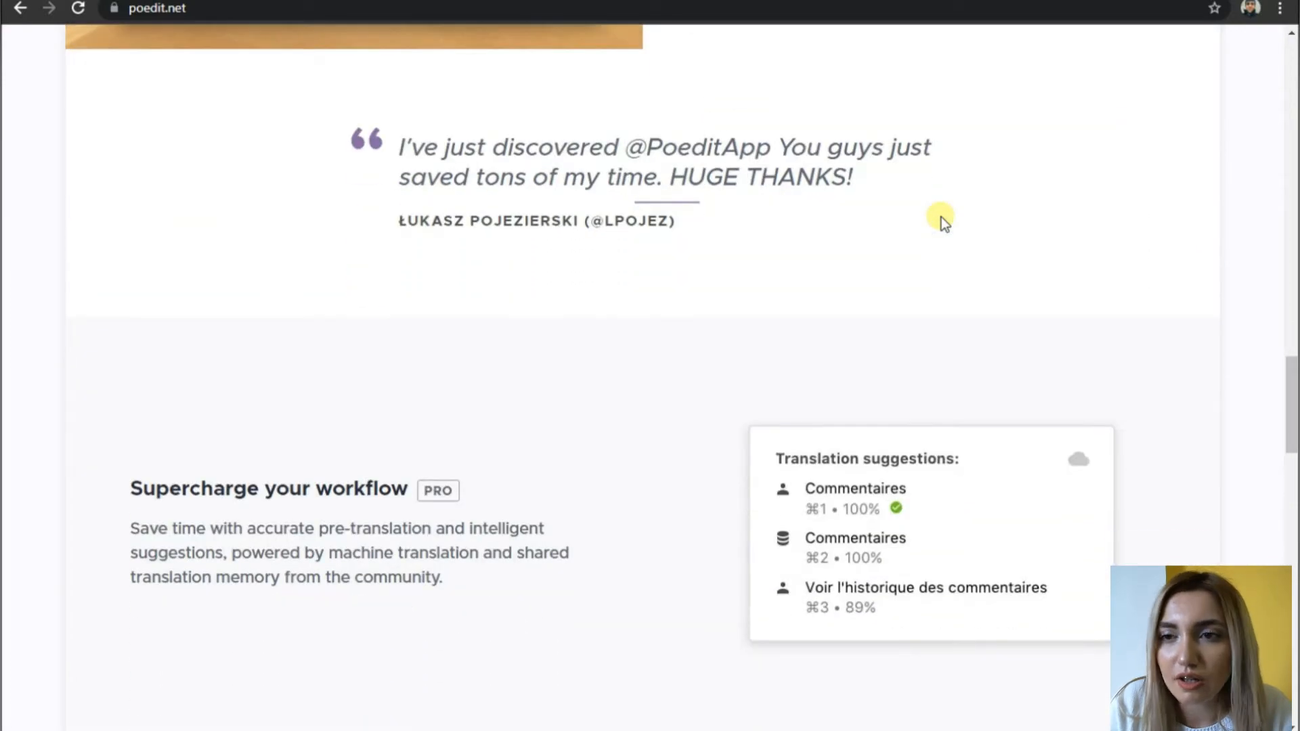
{"action": "scroll", "coordinate": [941, 217], "scroll_direction": "down", "scroll_amount": 5}
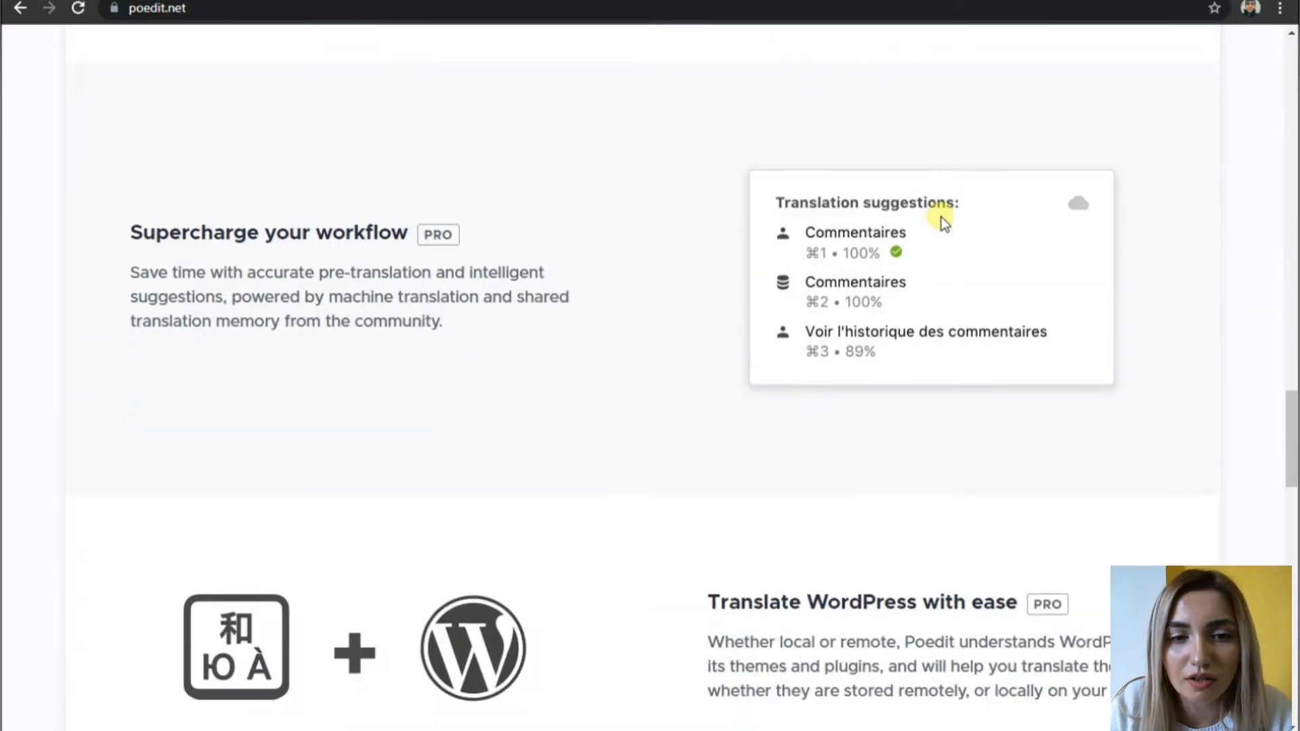
{"action": "scroll", "coordinate": [941, 217], "scroll_direction": "down", "scroll_amount": 2}
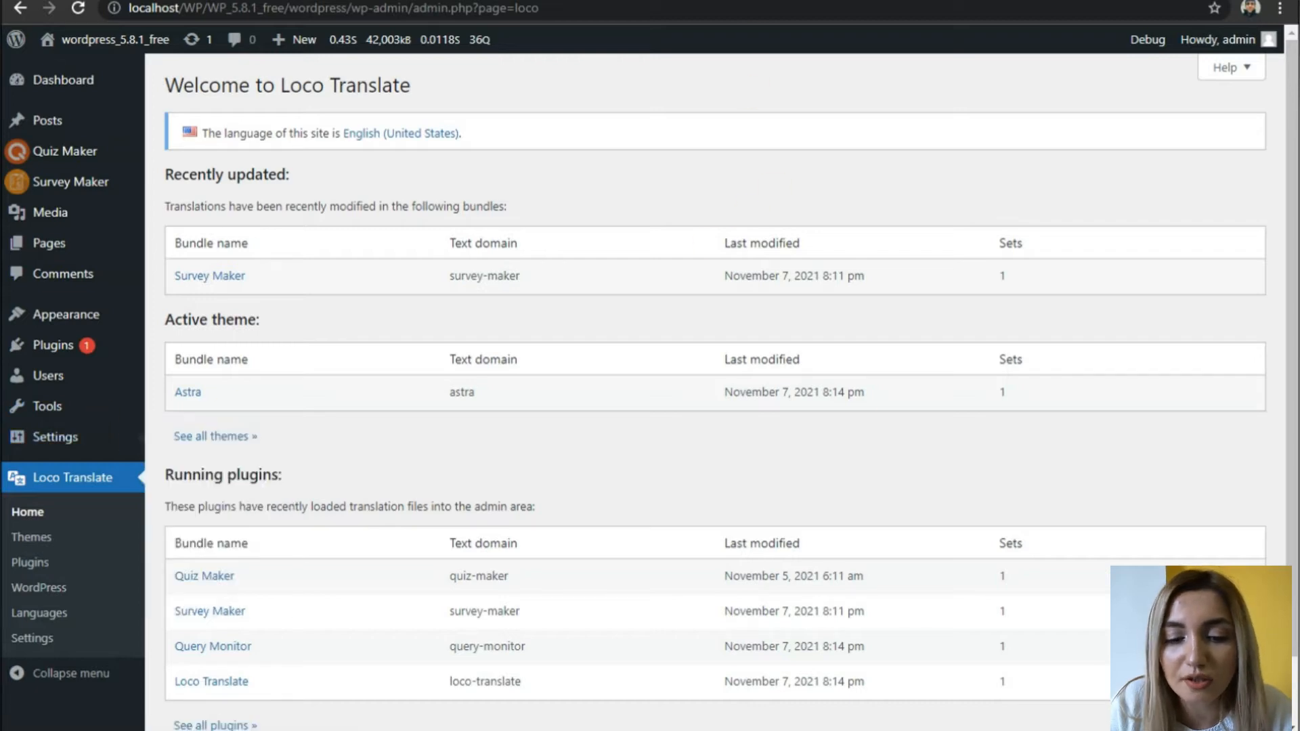
- Set the WordPress site language to Español in the general settings and save the changes
{"action": "scroll", "coordinate": [847, 367], "scroll_direction": "down", "scroll_amount": 5}
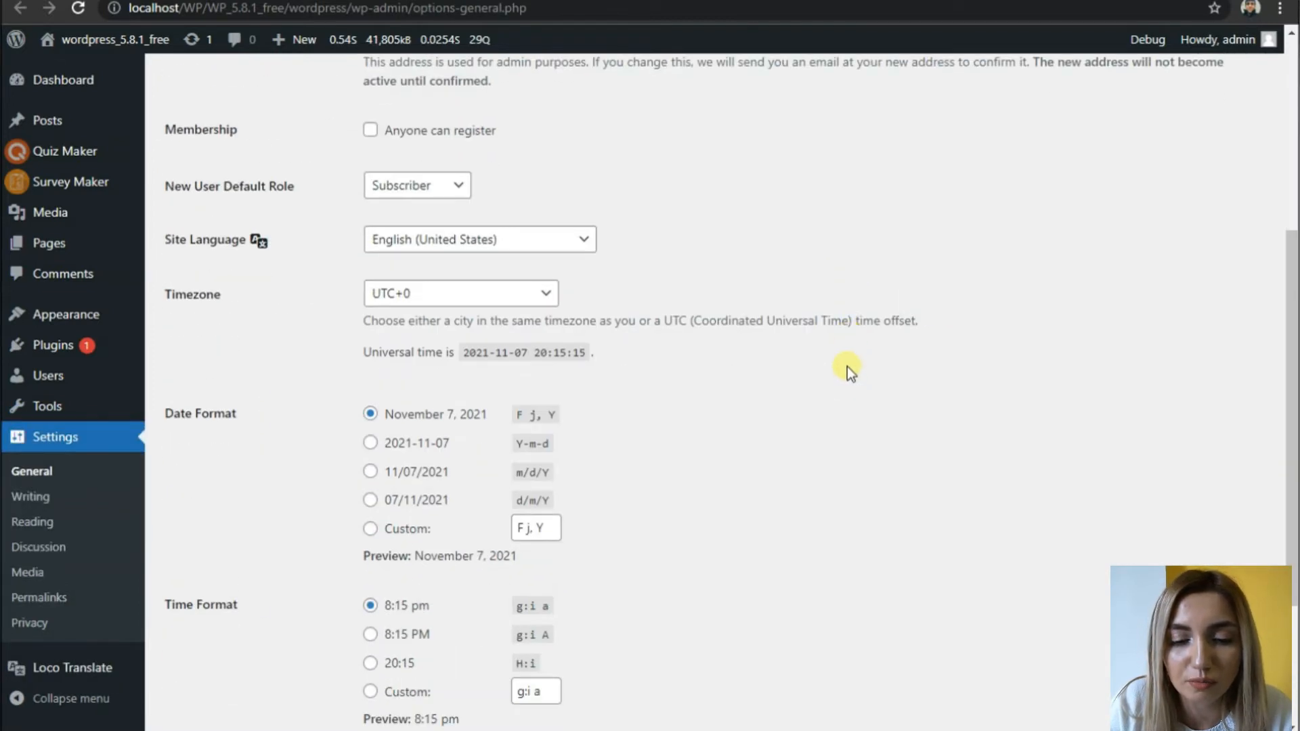
{"action": "scroll", "coordinate": [580, 343], "scroll_direction": "up", "scroll_amount": 1}
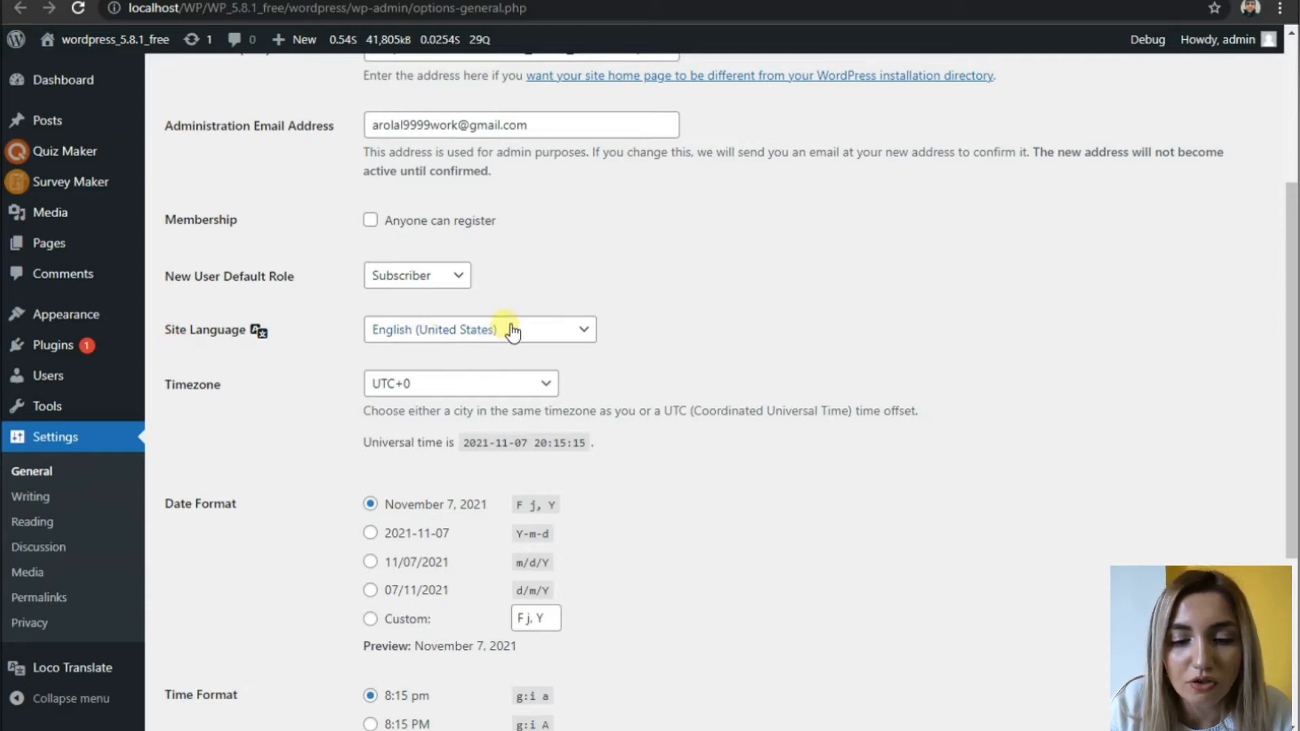
{"action": "mouse_move", "coordinate": [88, 182]}
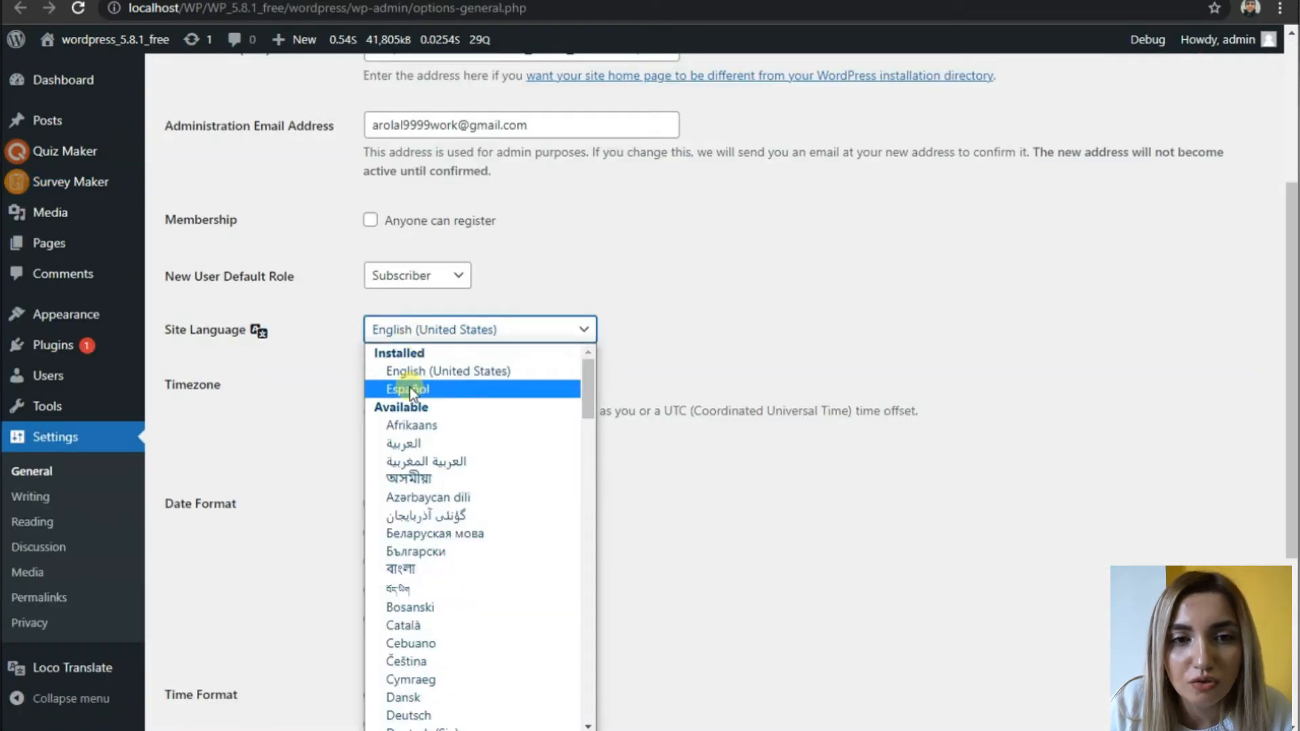
{"action": "left_click", "coordinate": [416, 389]}
{"action": "scroll", "coordinate": [277, 486], "scroll_direction": "down", "scroll_amount": 2}
{"action": "scroll", "coordinate": [284, 493], "scroll_direction": "down", "scroll_amount": 2}
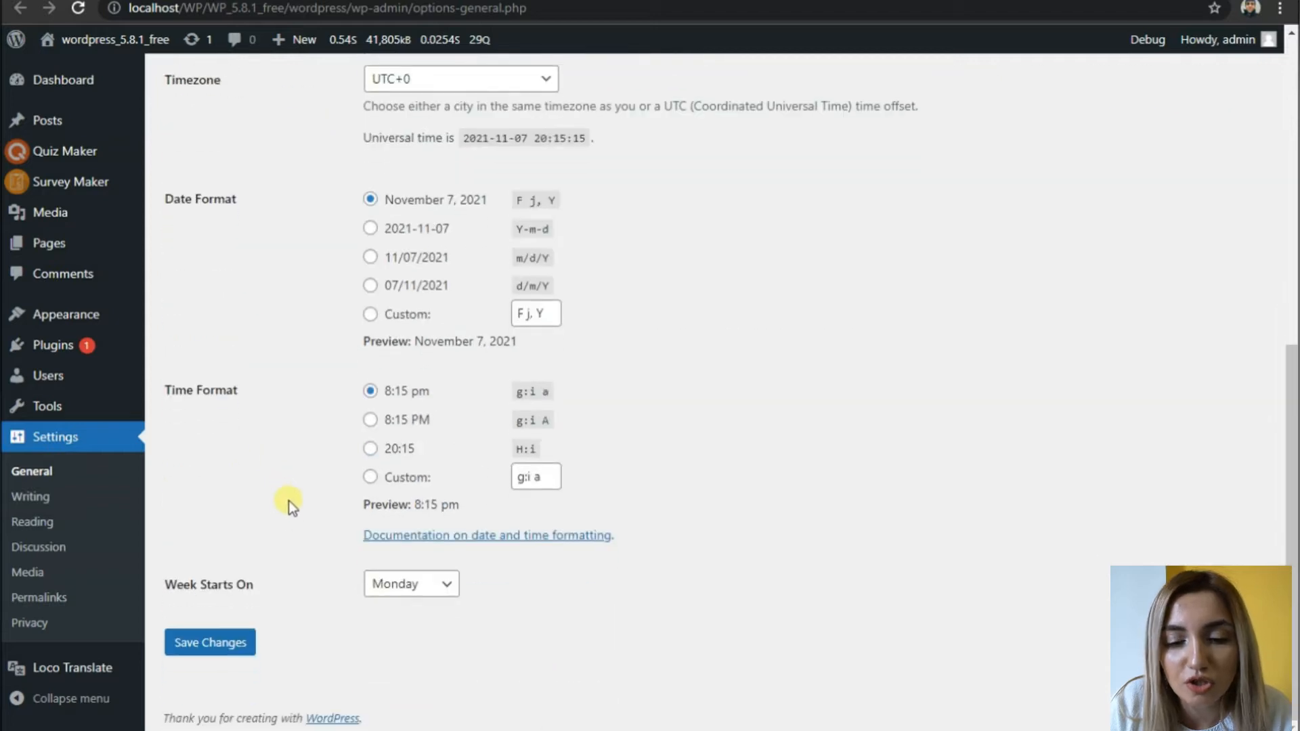
{"action": "left_click", "coordinate": [222, 647]}
{"action": "scroll", "coordinate": [265, 383], "scroll_direction": "up", "scroll_amount": 6}
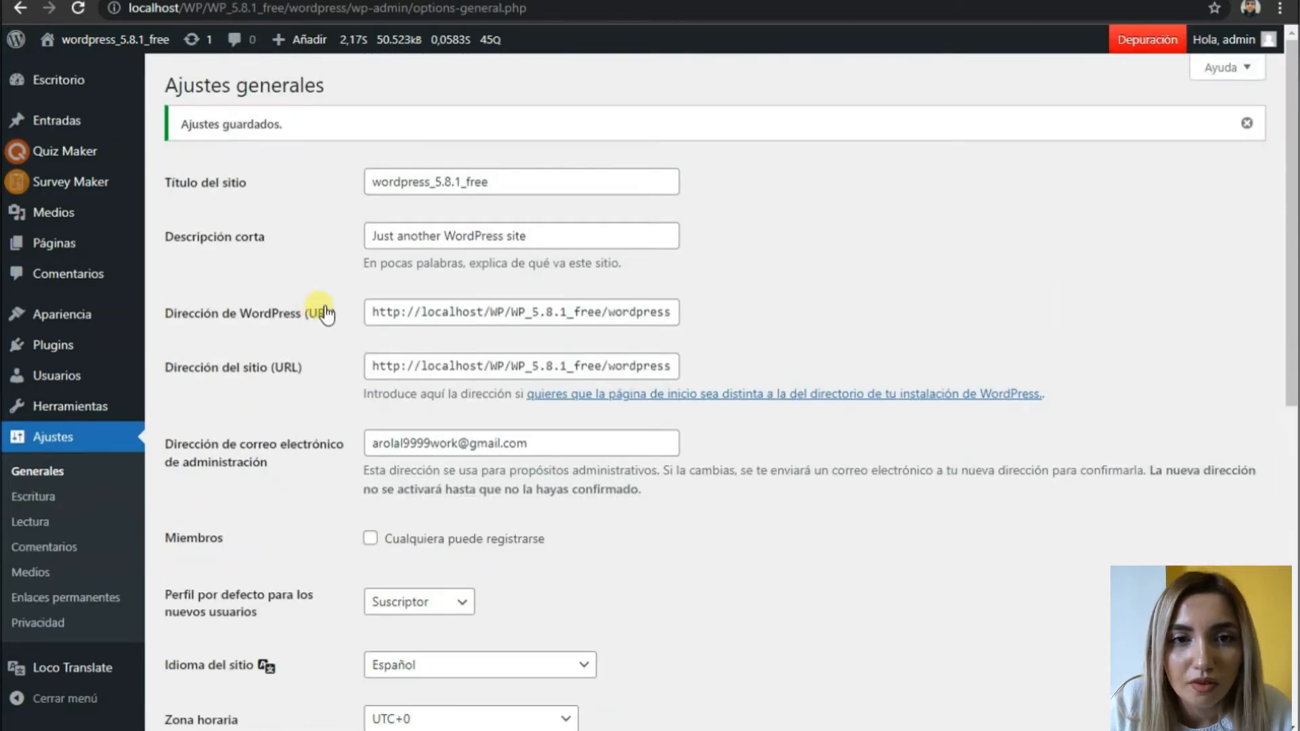
{"action": "scroll", "coordinate": [323, 312], "scroll_direction": "down", "scroll_amount": 6}
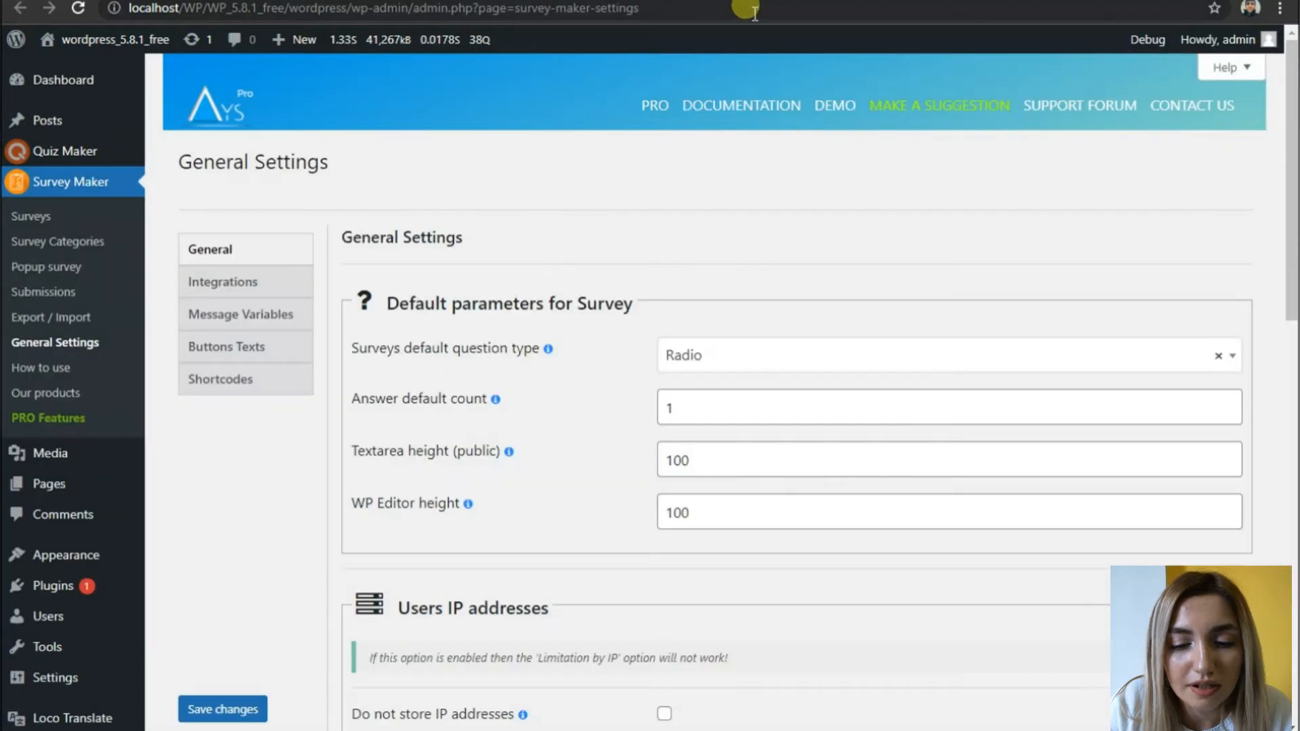
- Reload the Survey Maker general settings page and check its labels for untranslated text such as "Textarea height (public)"
{"action": "left_click", "coordinate": [754, 13]}
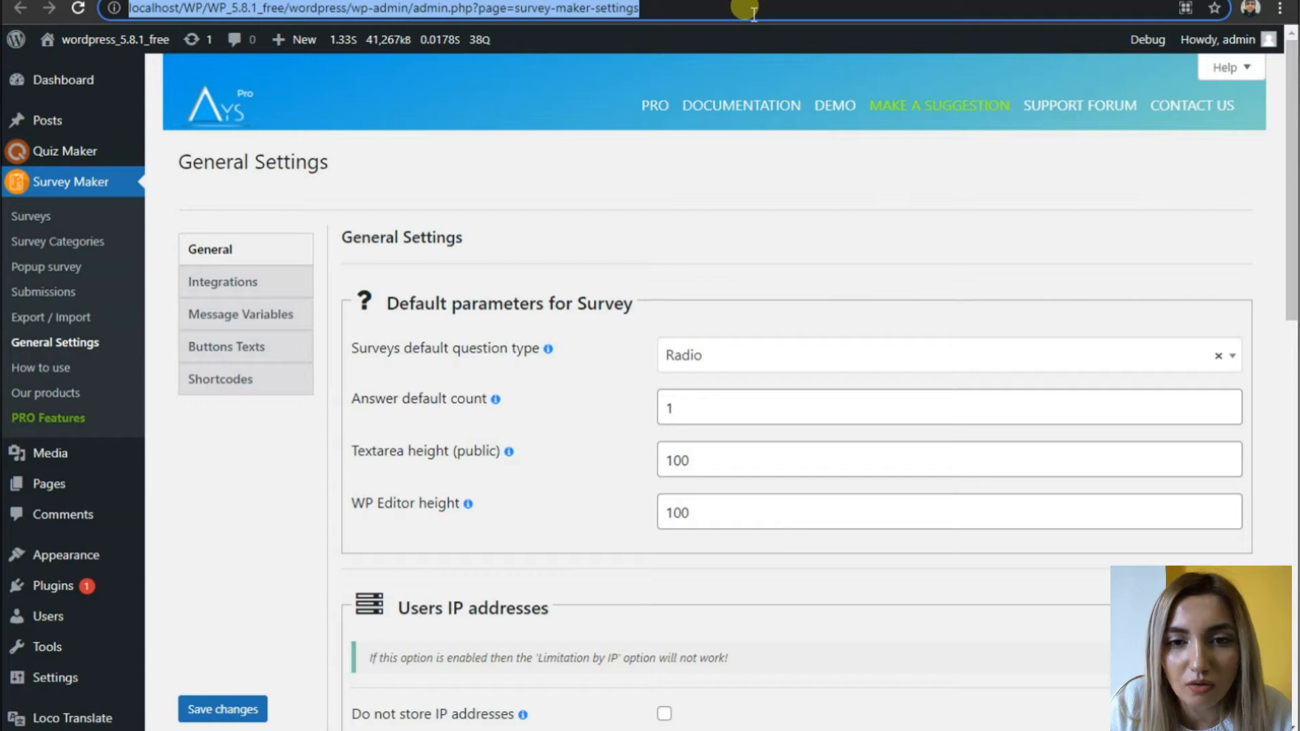
{"action": "key", "text": "Return"}
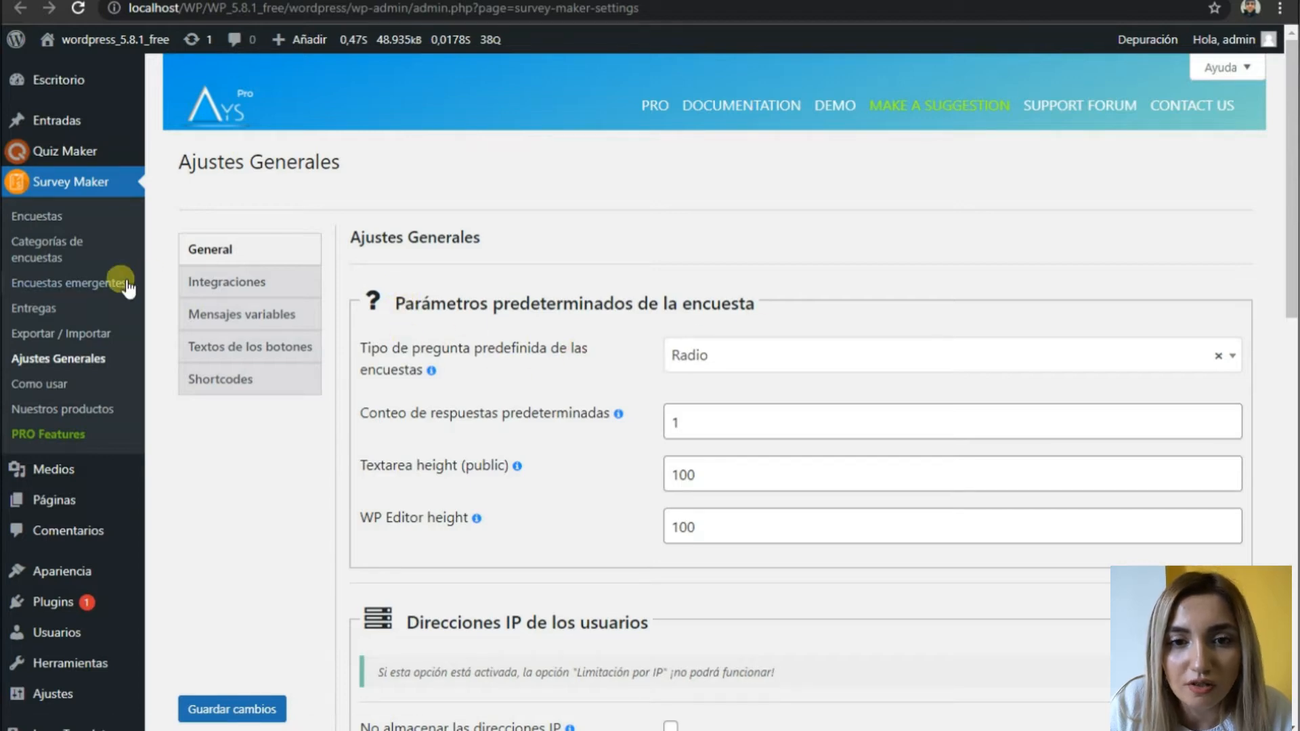
{"action": "scroll", "coordinate": [617, 316], "scroll_direction": "down", "scroll_amount": 5}
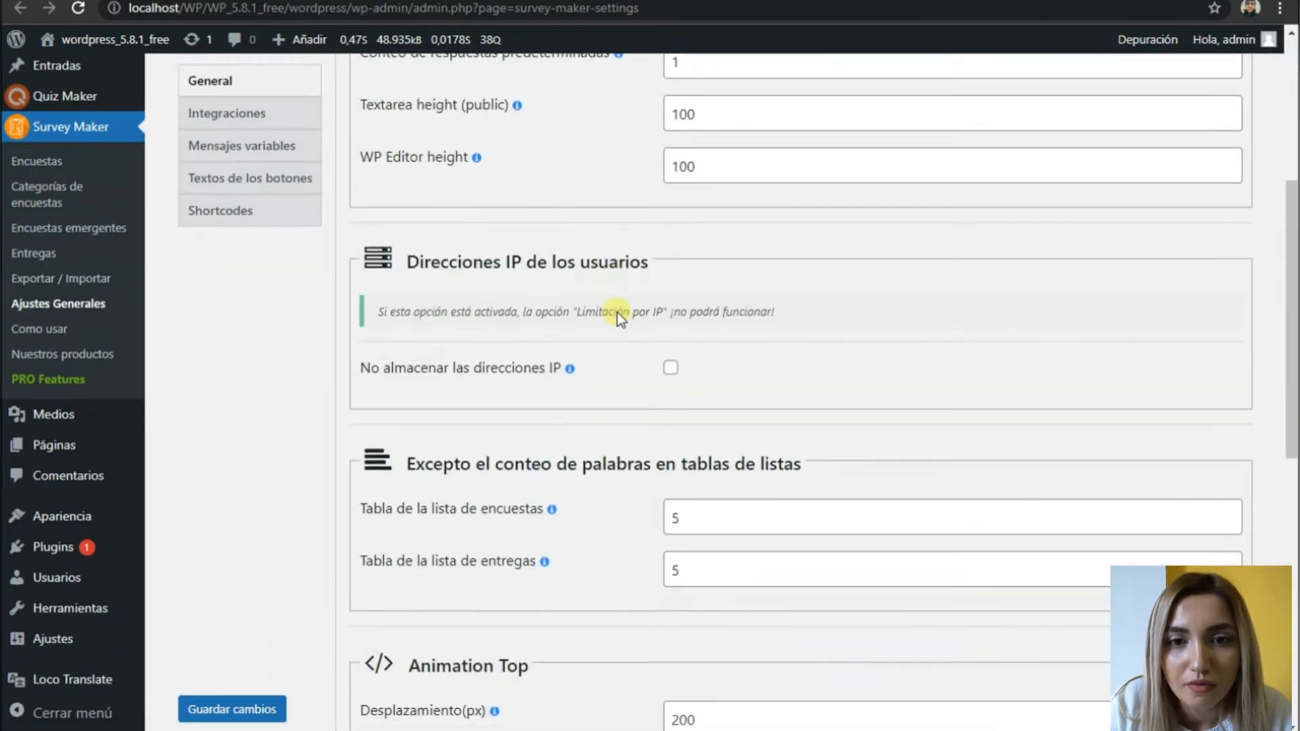
{"action": "scroll", "coordinate": [618, 313], "scroll_direction": "up", "scroll_amount": 4}
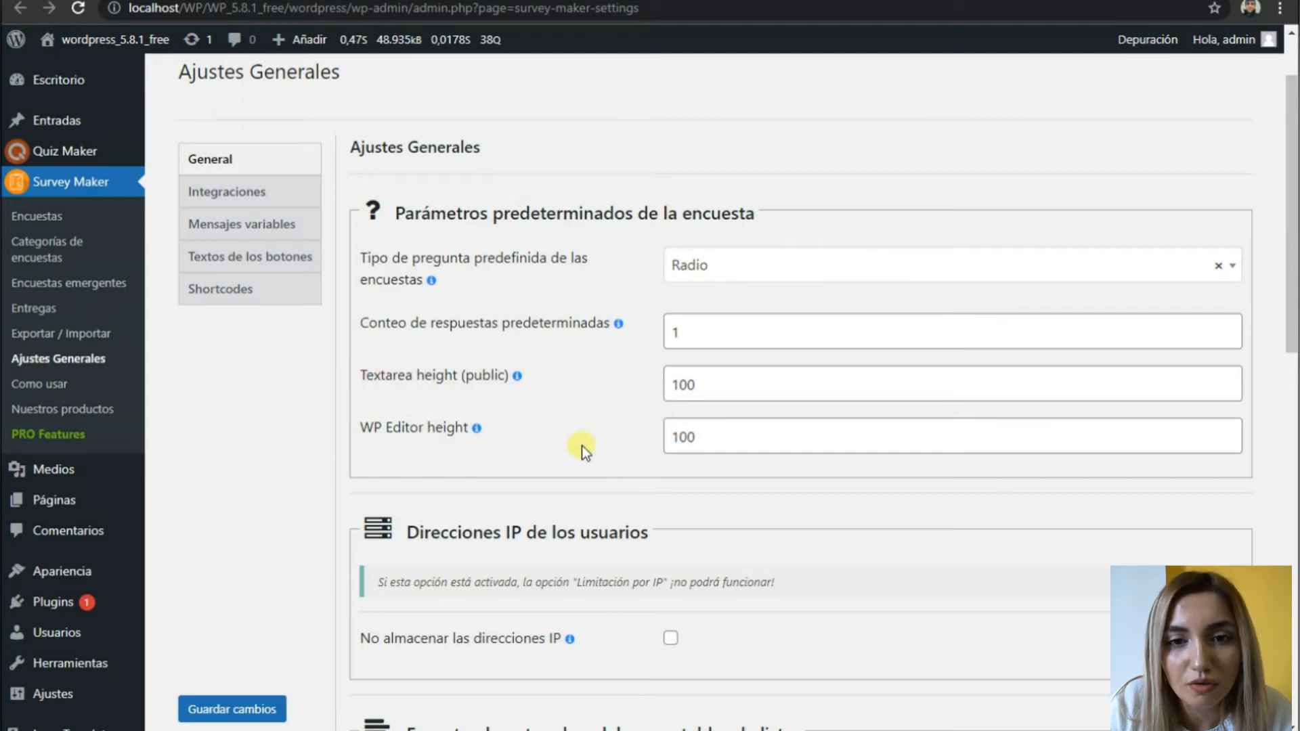
{"action": "left_click_drag", "start_coordinate": [356, 374], "coordinate": [508, 377]}
{"action": "left_click", "coordinate": [531, 413]}
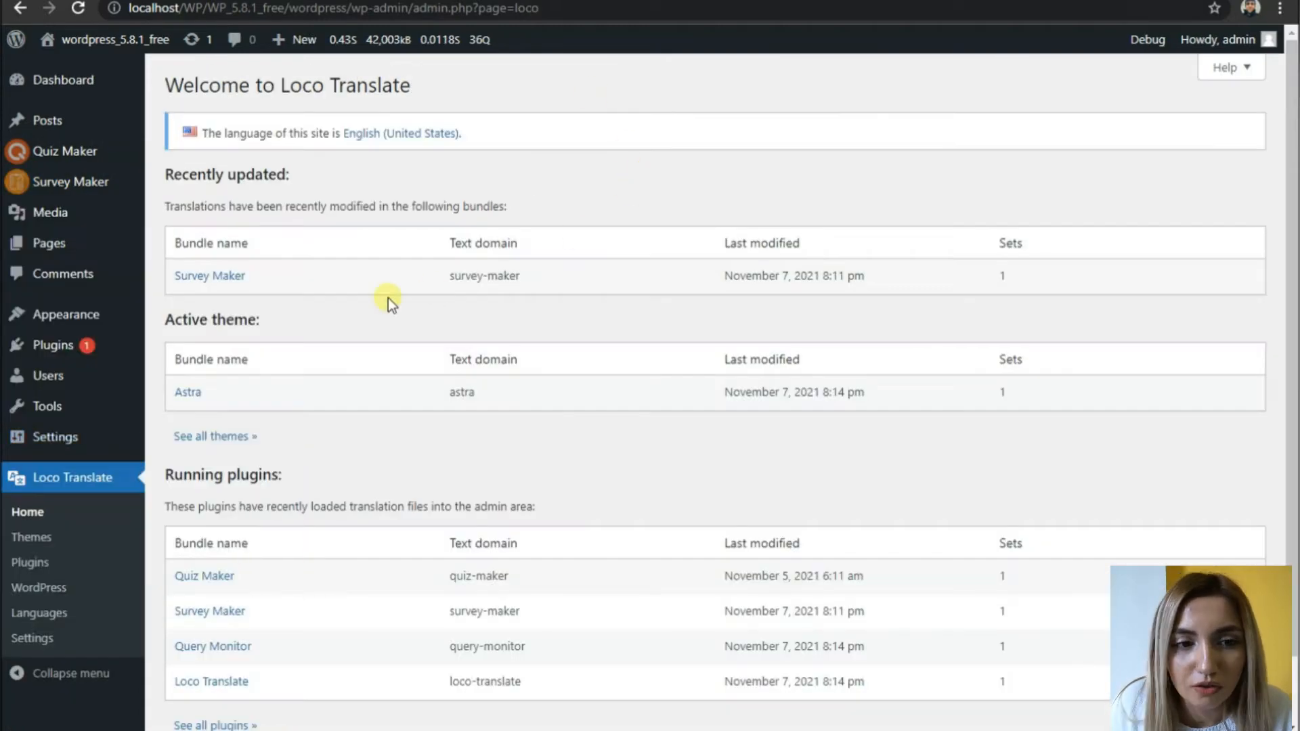
- Open the Survey Maker translation bundle from Loco Translate's list of plugins
{"action": "scroll", "coordinate": [271, 407], "scroll_direction": "down", "scroll_amount": 2}
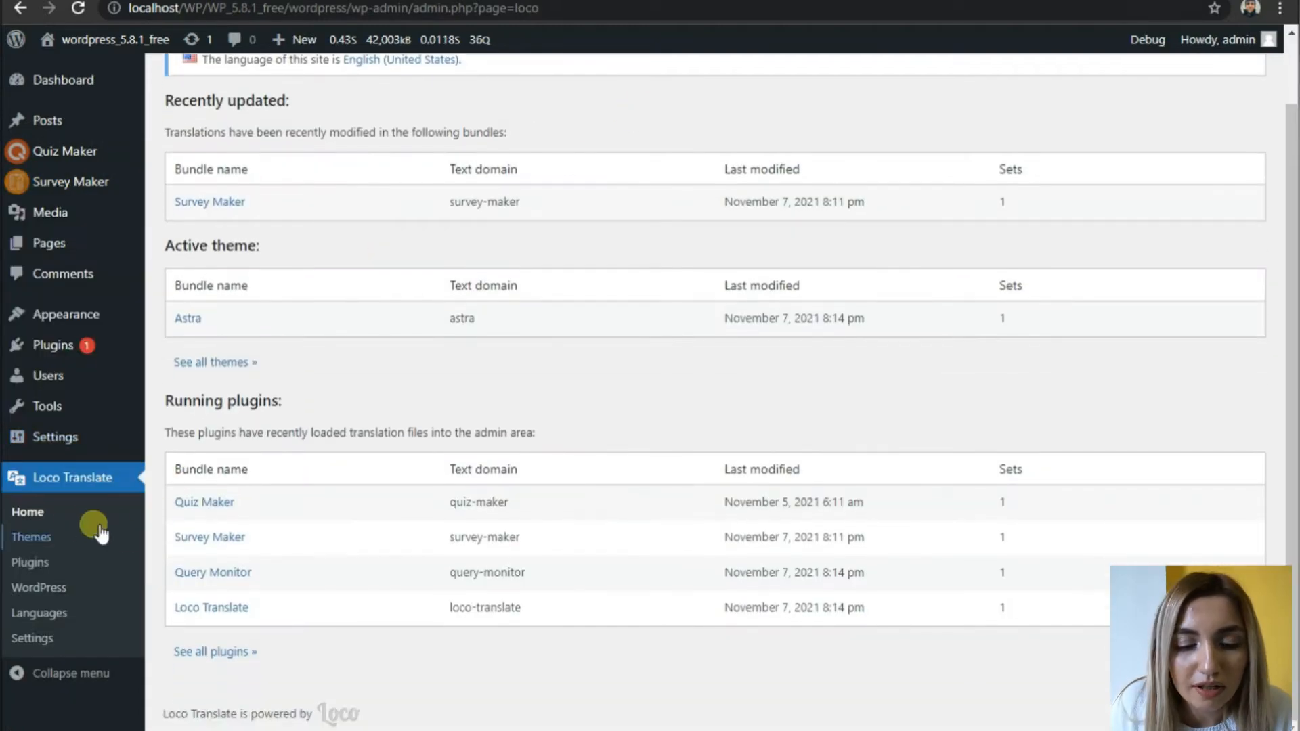
{"action": "left_click", "coordinate": [46, 567]}
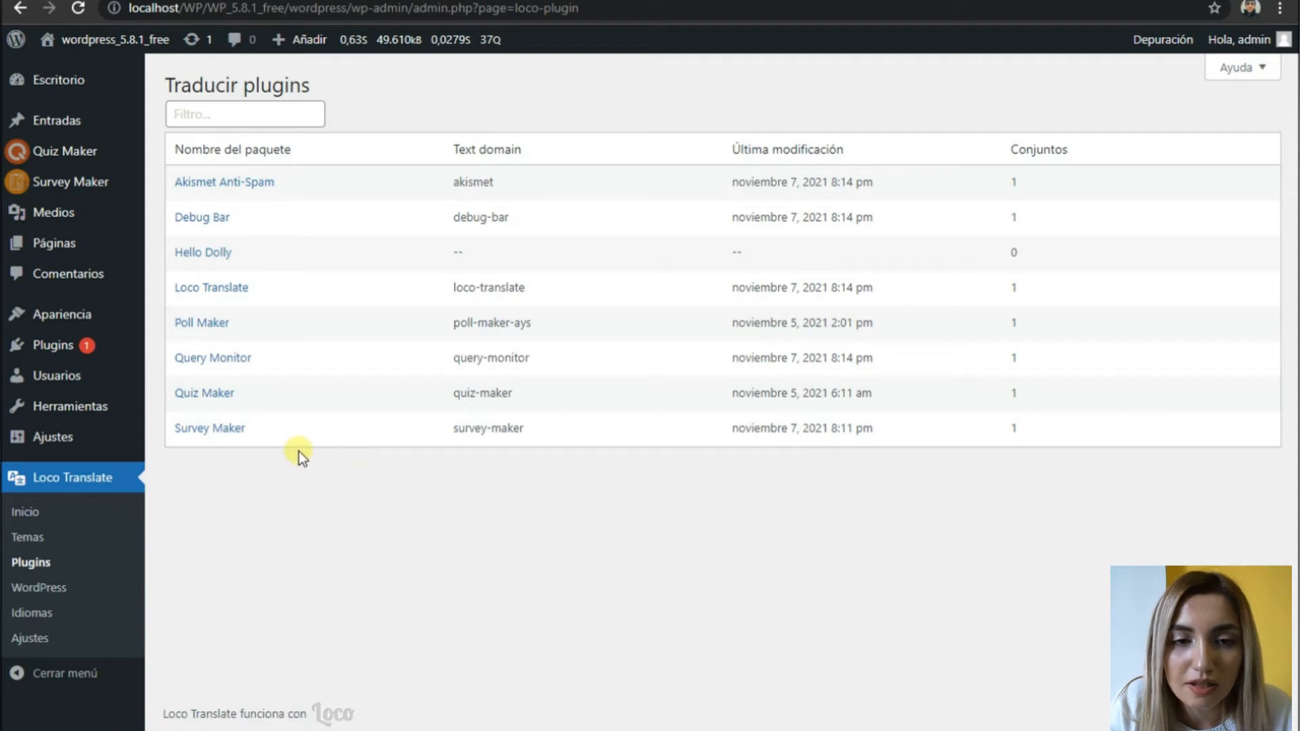
{"action": "left_click", "coordinate": [237, 432]}
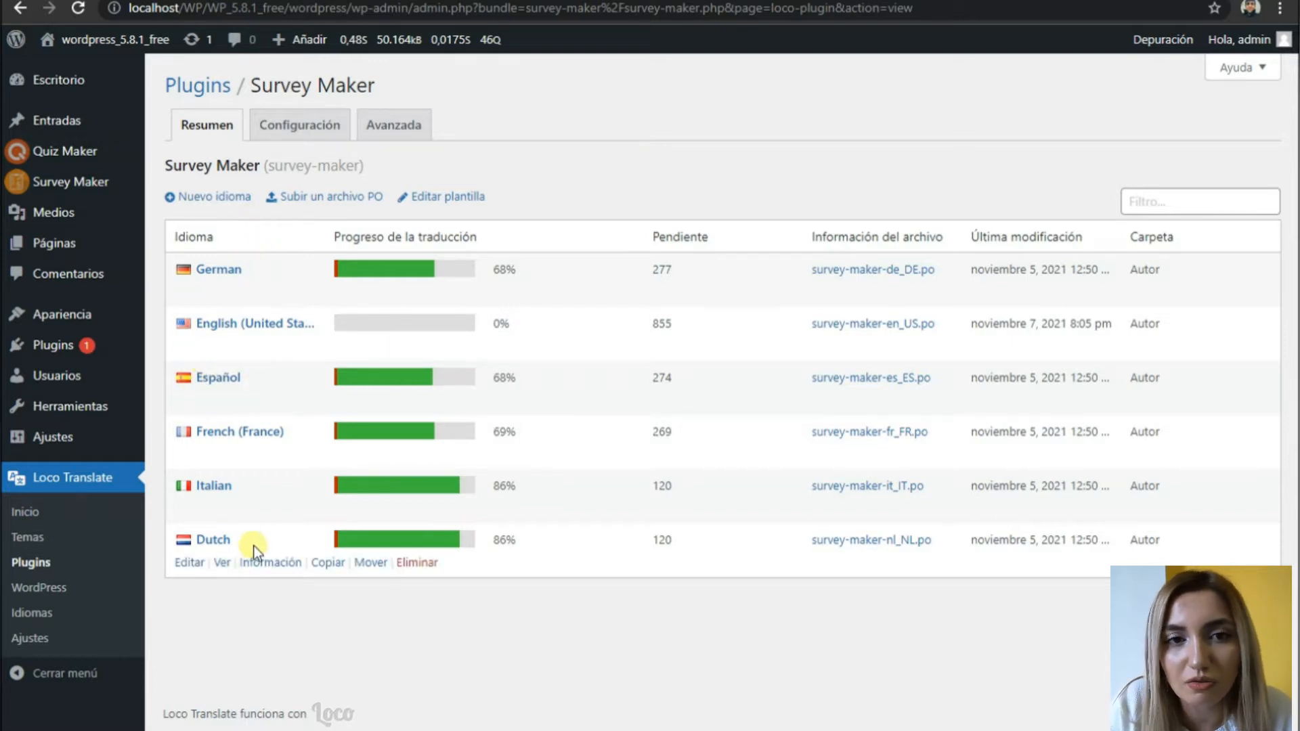
- Examine the available languages and file location options for a new Survey Maker translation, then return to the bundle overview
{"action": "left_click", "coordinate": [214, 198]}
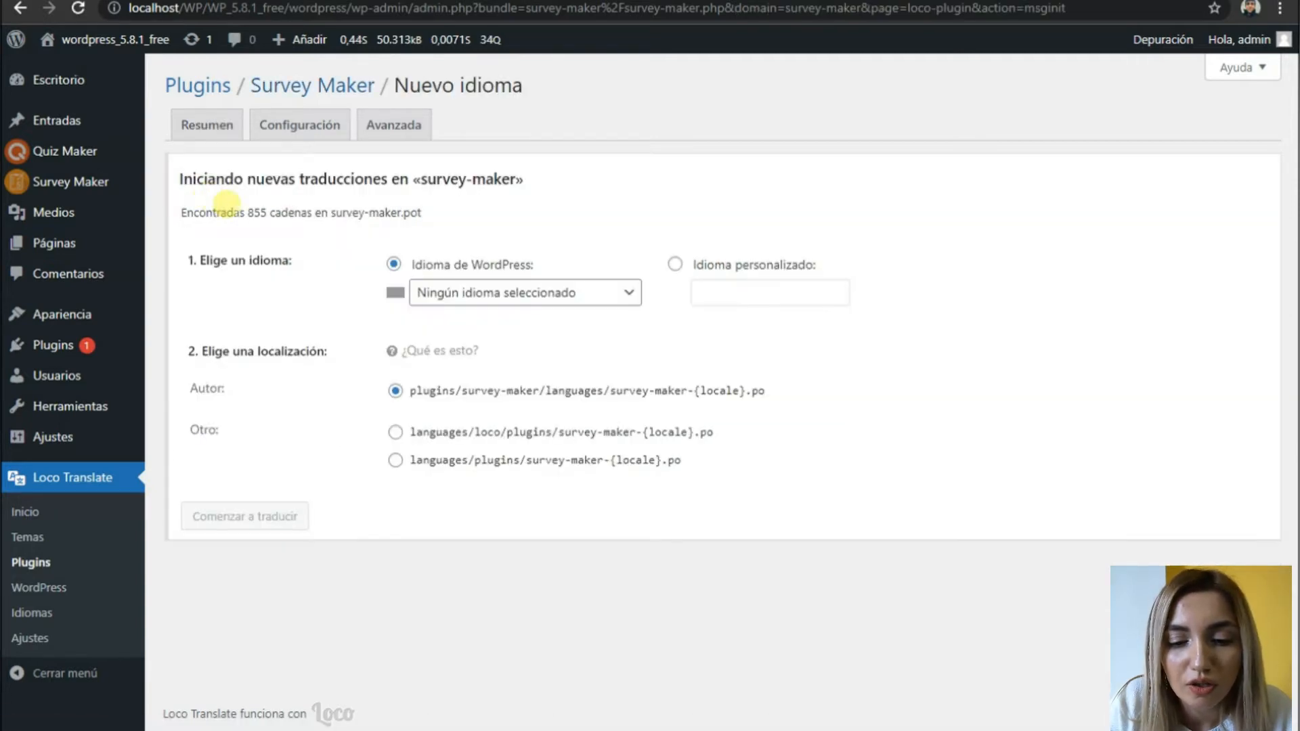
{"action": "left_click", "coordinate": [467, 300]}
{"action": "scroll", "coordinate": [516, 406], "scroll_direction": "down", "scroll_amount": 15}
{"action": "scroll", "coordinate": [522, 502], "scroll_direction": "down", "scroll_amount": 15}
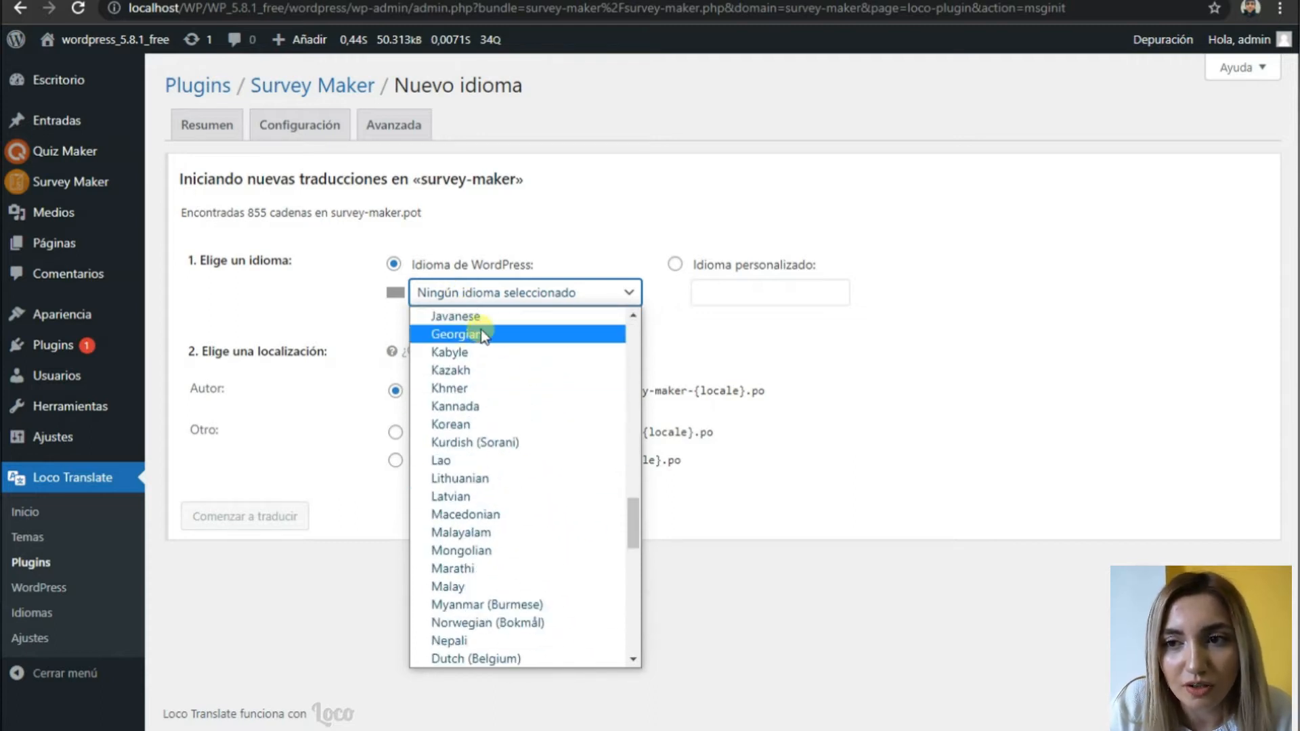
{"action": "left_click", "coordinate": [730, 331]}
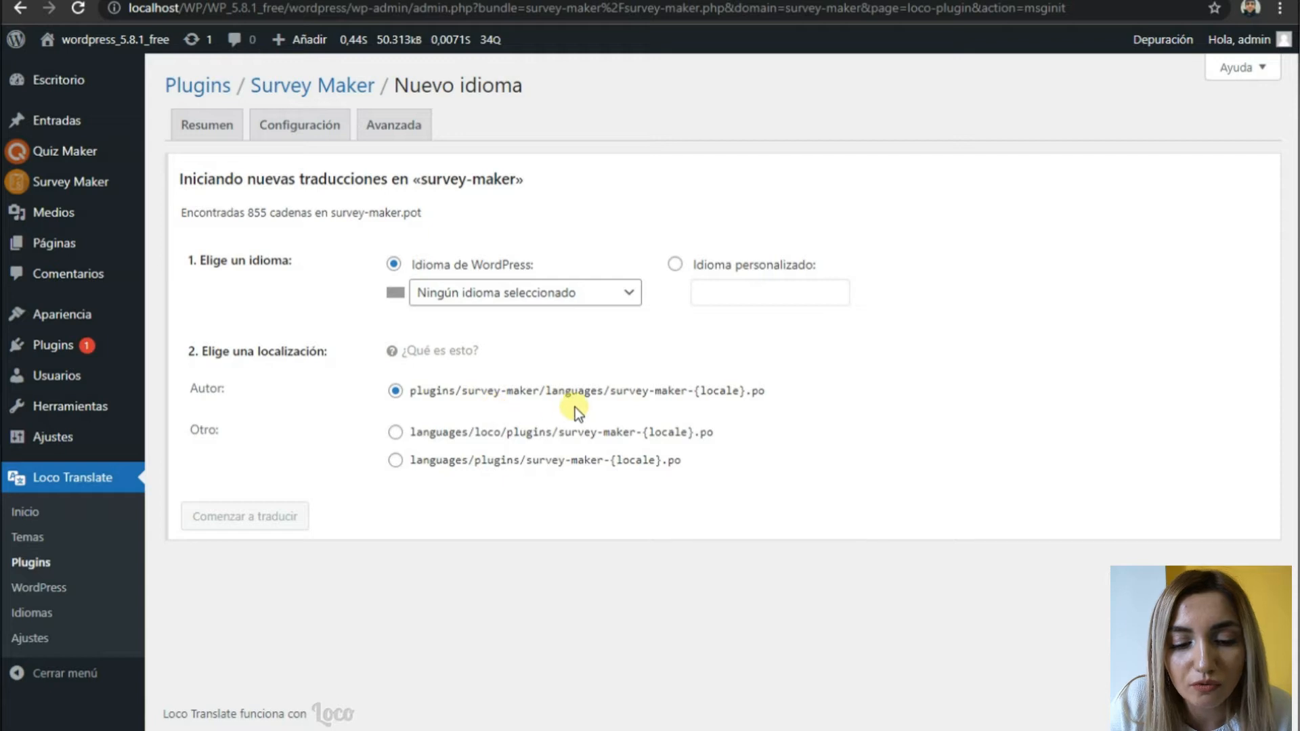
{"action": "left_click_drag", "start_coordinate": [608, 400], "coordinate": [772, 403]}
{"action": "left_click", "coordinate": [784, 404]}
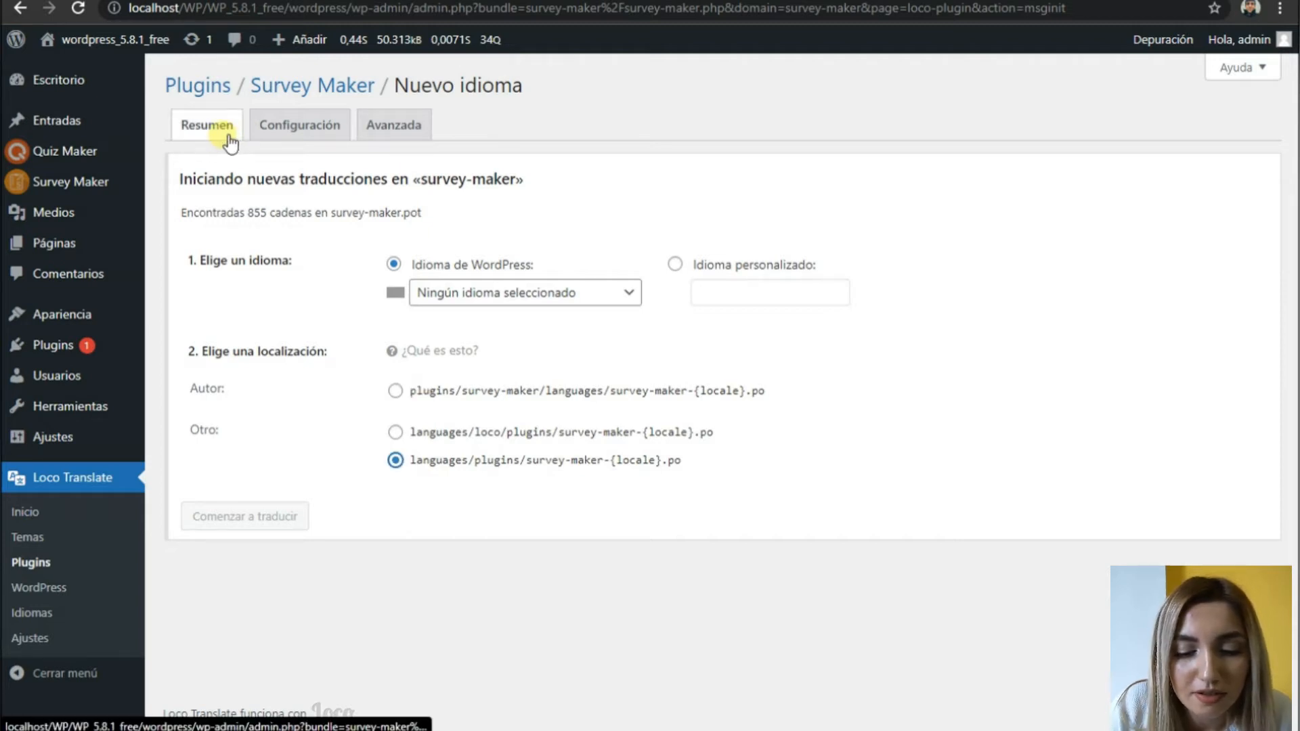
{"action": "left_click", "coordinate": [229, 135]}
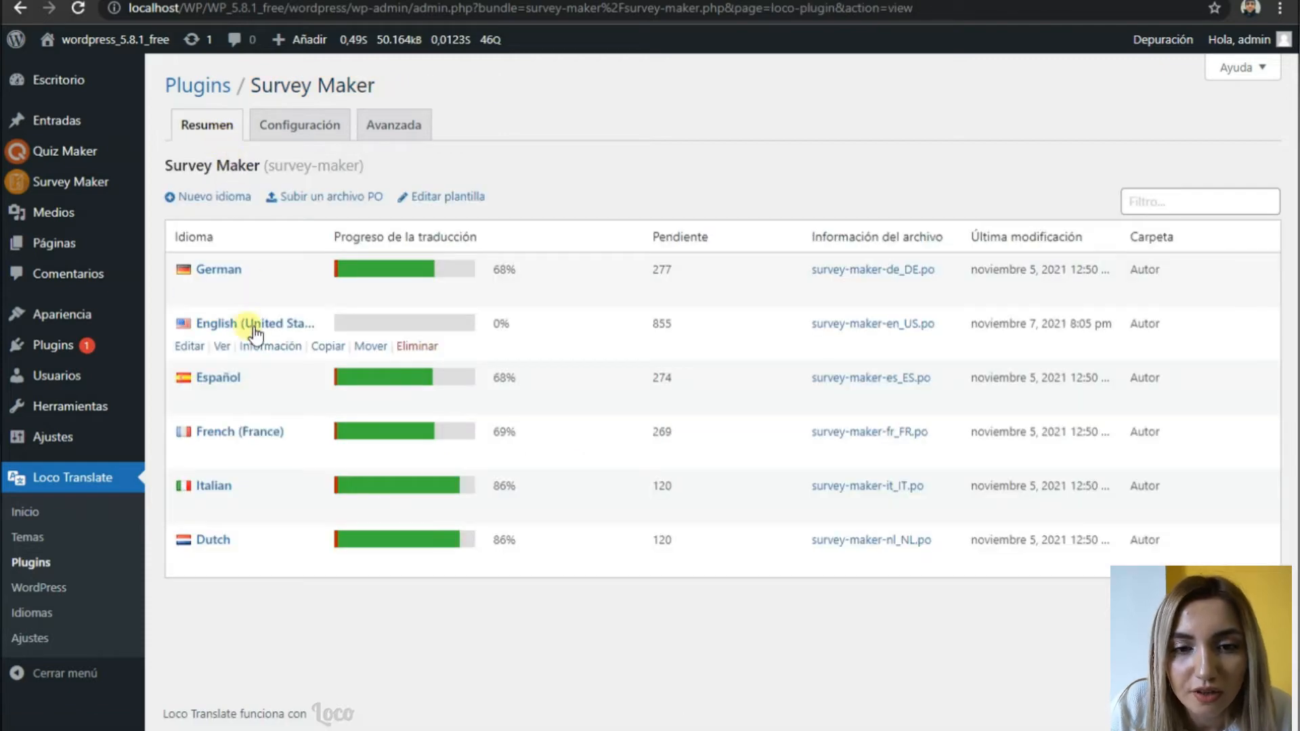
- Open Survey Maker's Español translation file, survey-maker-es_ES.po, and browse its source strings
{"action": "left_click", "coordinate": [226, 383]}
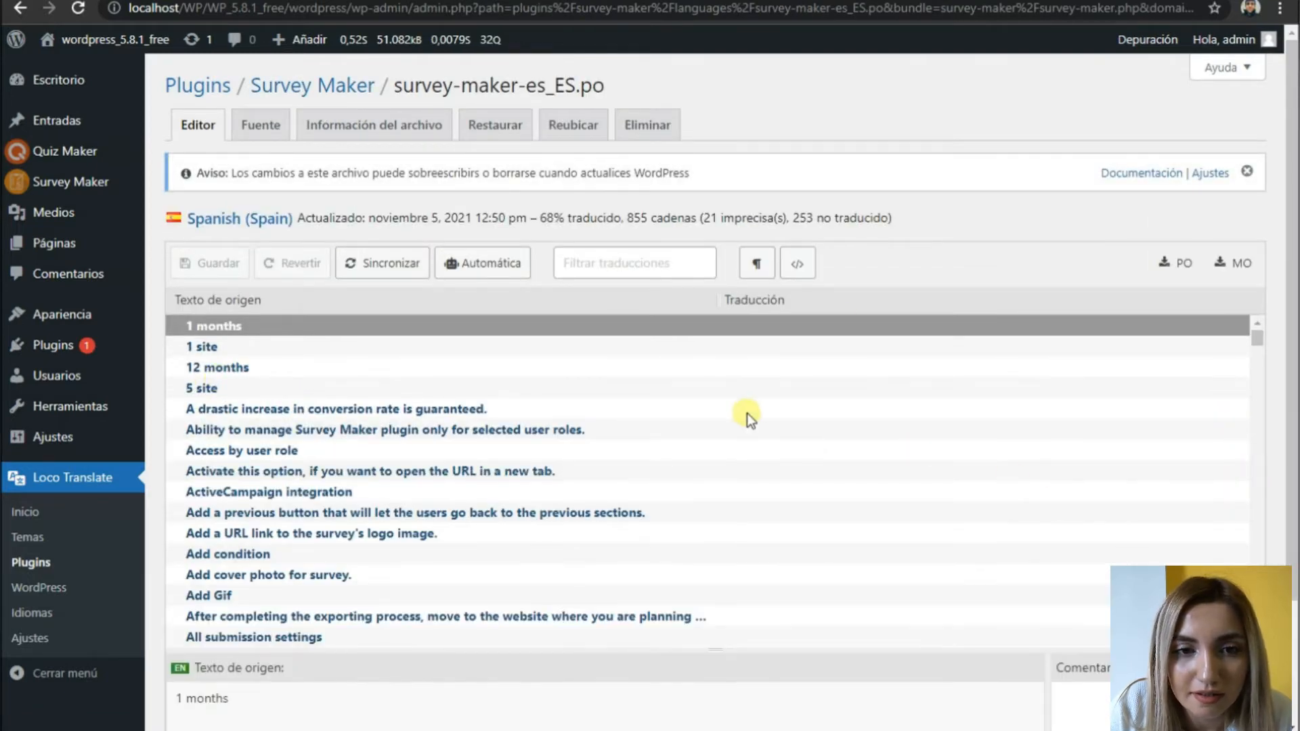
{"action": "scroll", "coordinate": [749, 413], "scroll_direction": "down", "scroll_amount": 20}
{"action": "scroll", "coordinate": [753, 404], "scroll_direction": "down", "scroll_amount": 20}
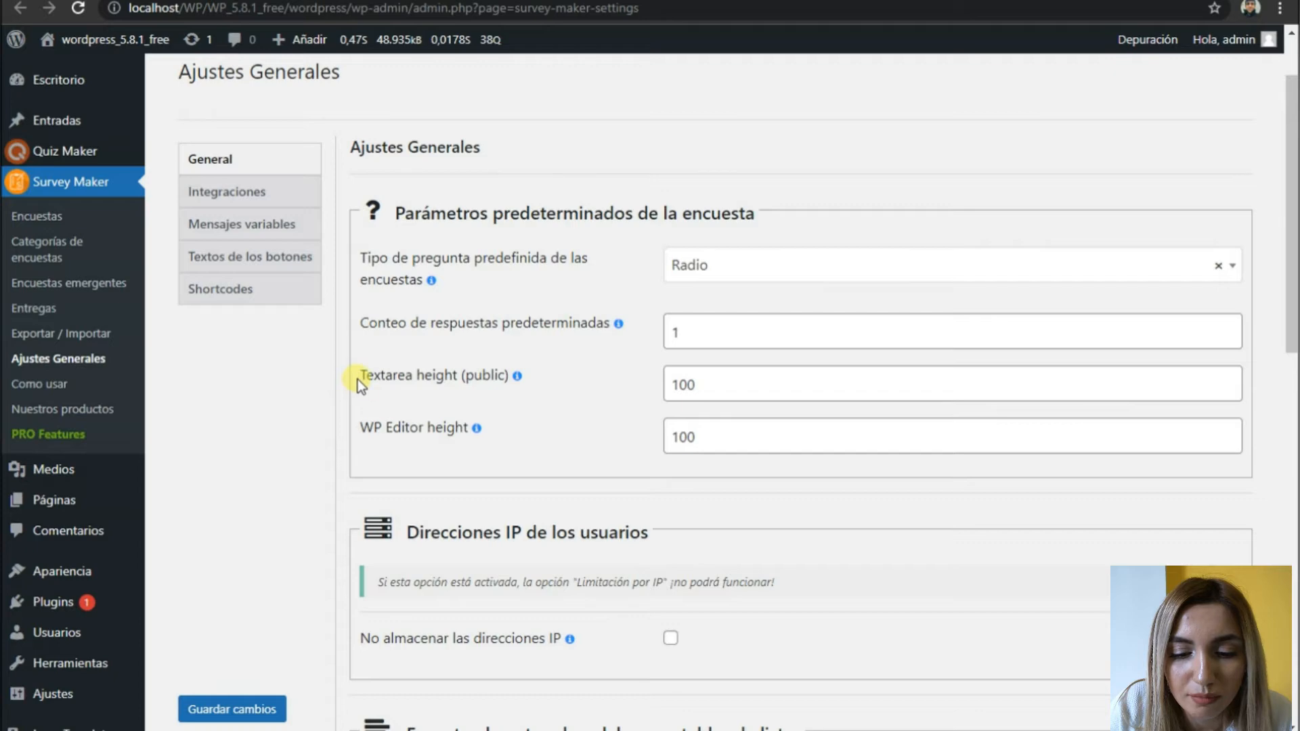
- Copy the label "Textarea height (public)" from the Survey Maker settings page and filter the Spanish translations by it
{"action": "triple_click", "coordinate": [497, 376]}
{"action": "key", "text": "ctrl+c"}
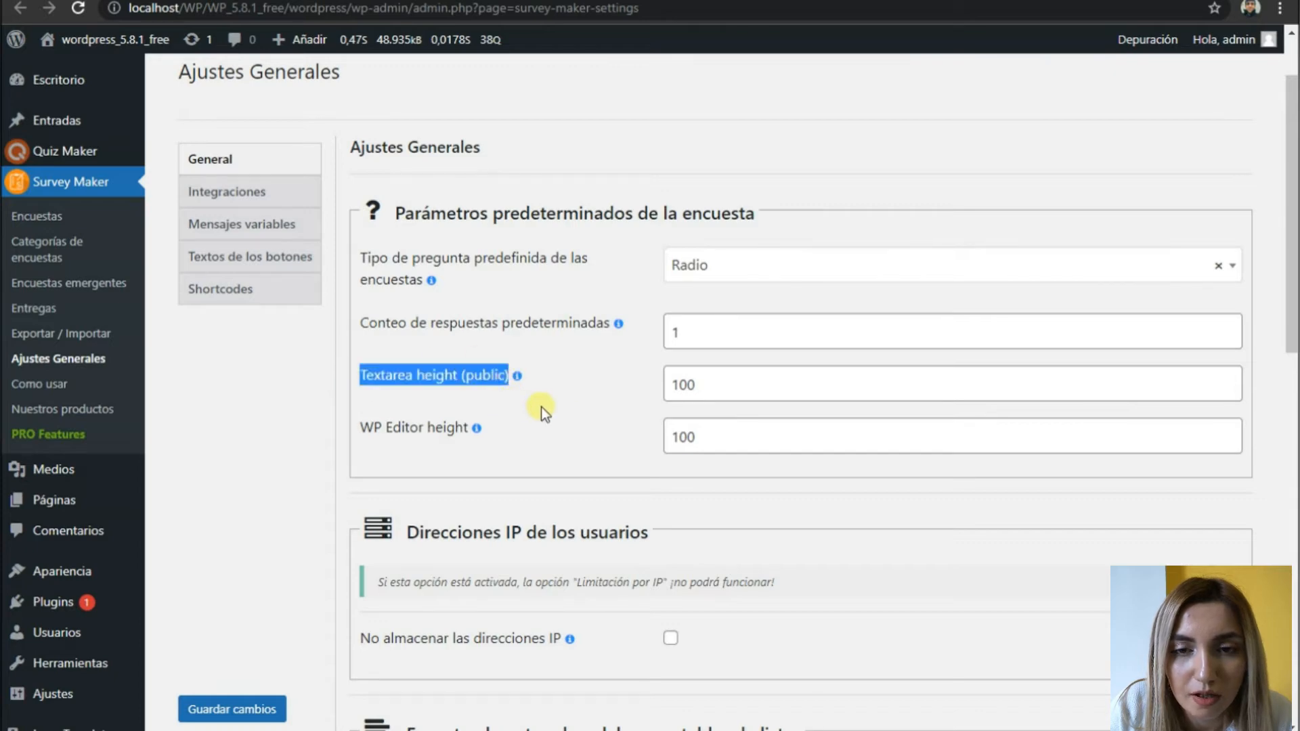
{"action": "left_click", "coordinate": [579, 421]}
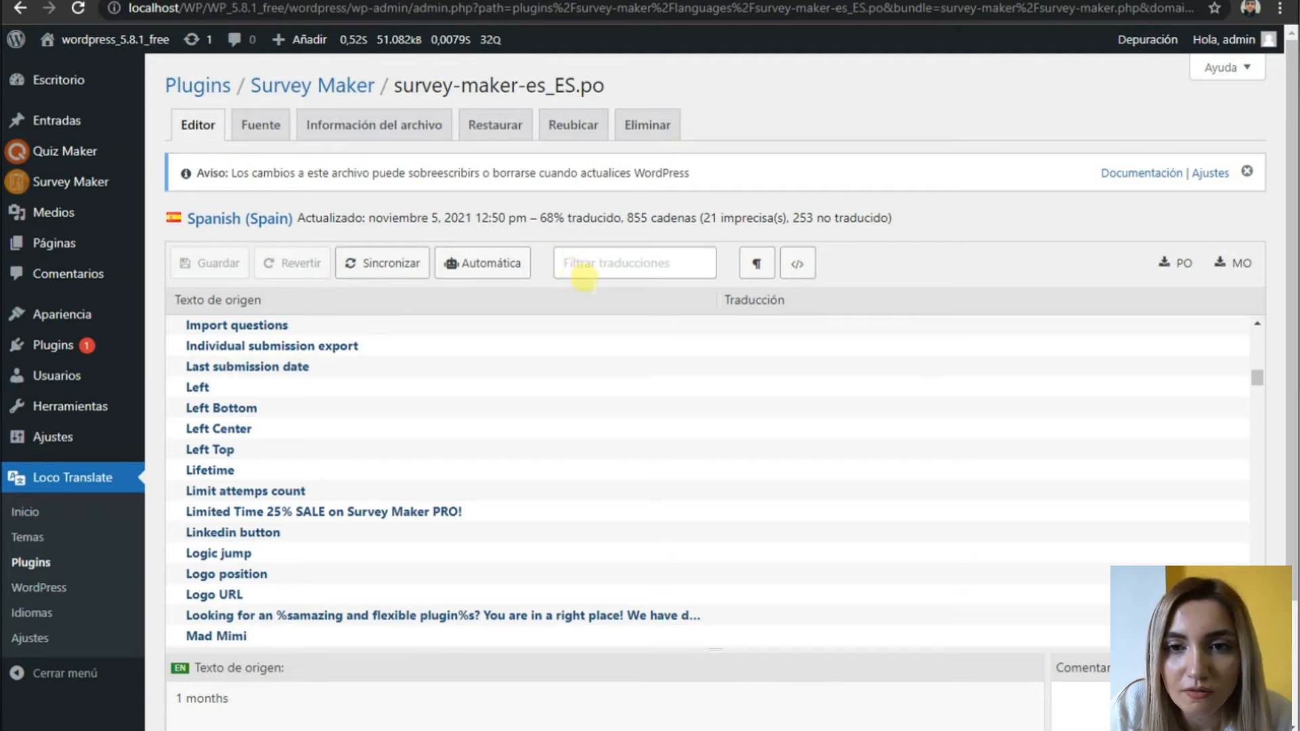
{"action": "left_click", "coordinate": [591, 267]}
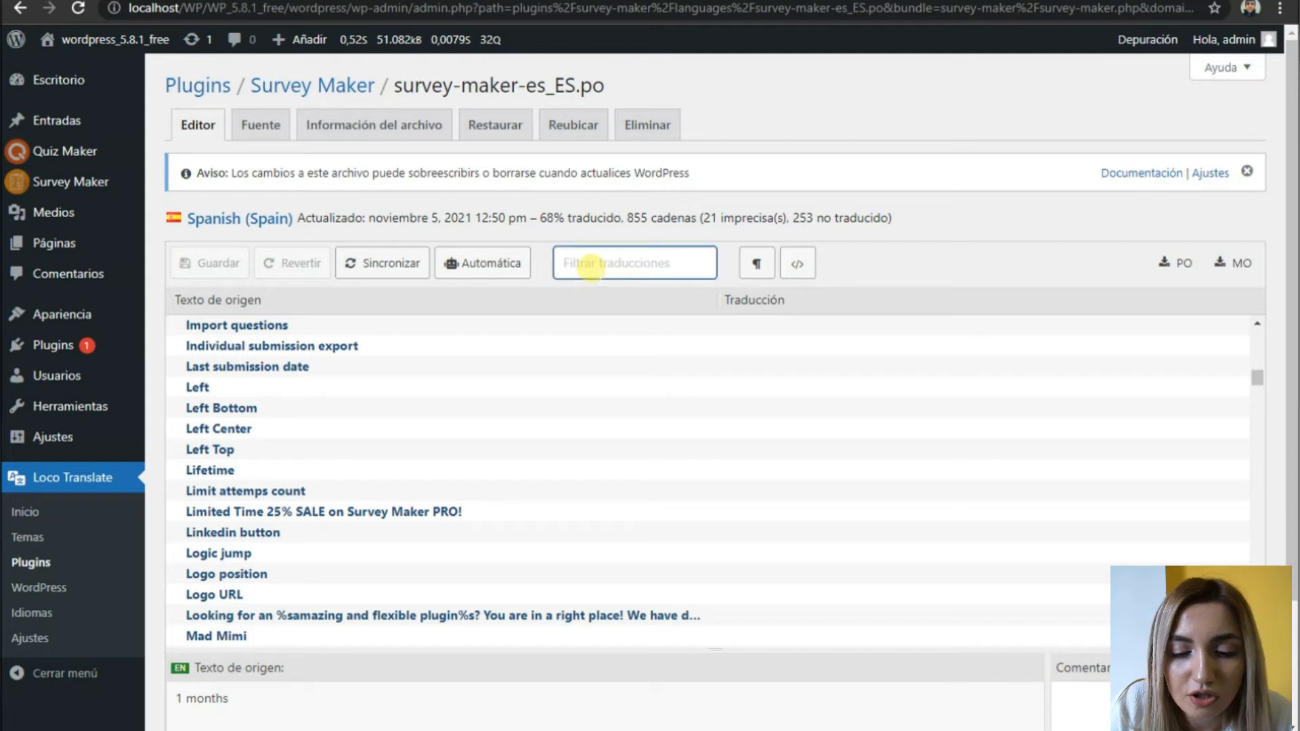
{"action": "key", "text": "ctrl+v"}
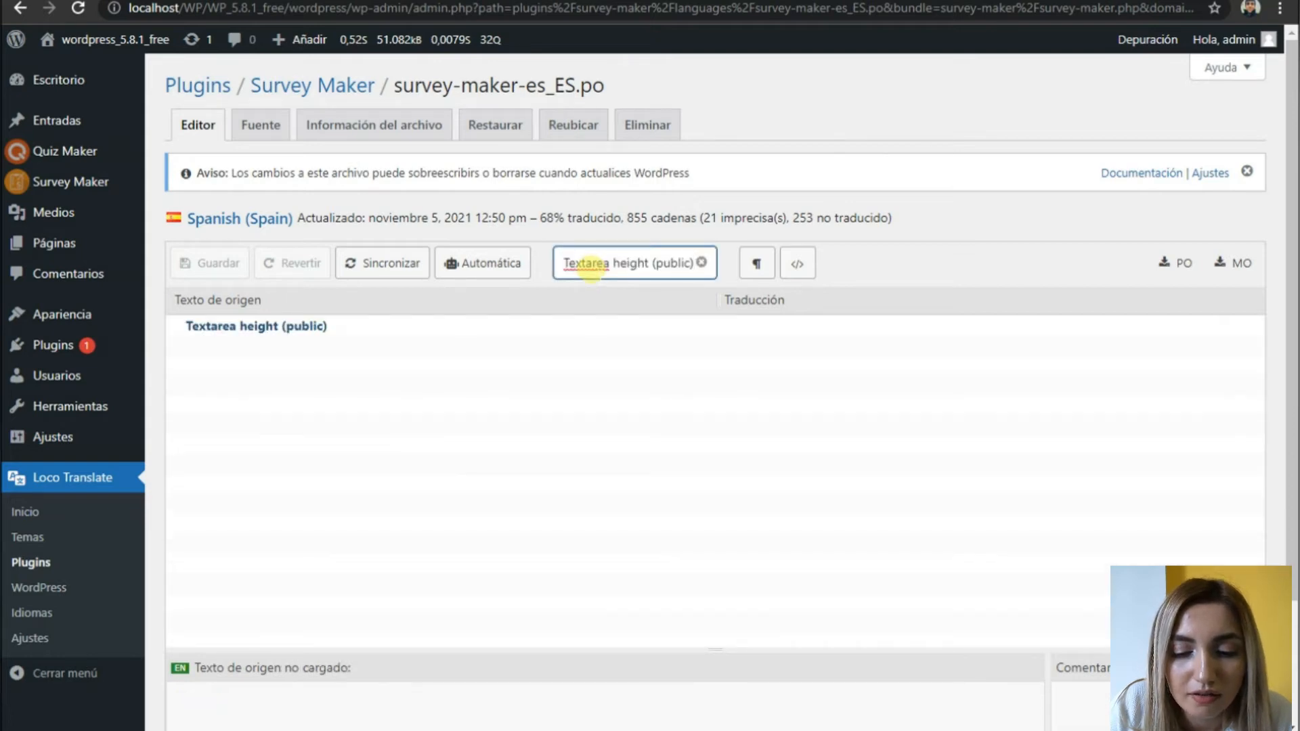
- Enter "Test some test" as the Spanish translation of "Textarea height (public)" and save the translation file
{"action": "left_click", "coordinate": [271, 328]}
{"action": "scroll", "coordinate": [332, 271], "scroll_direction": "down", "scroll_amount": 2}
{"action": "left_click", "coordinate": [532, 643]}
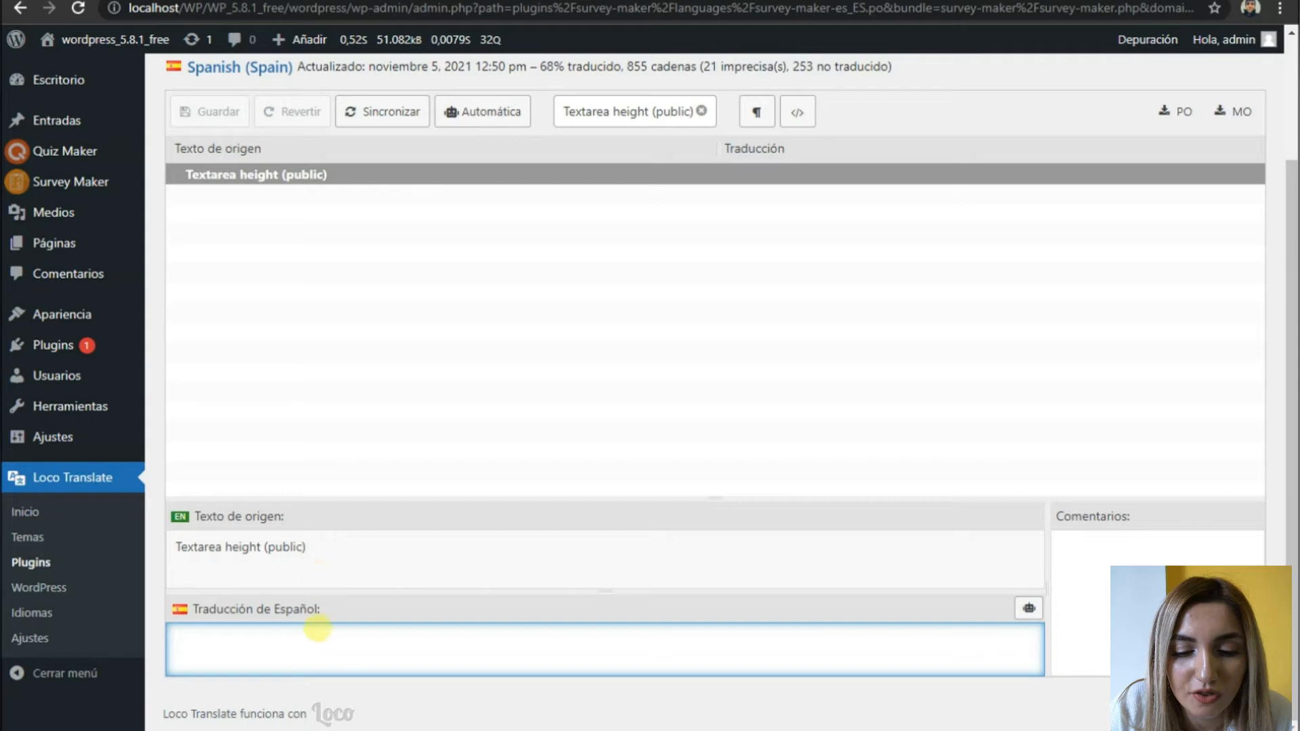
{"action": "type", "text": "Test"}
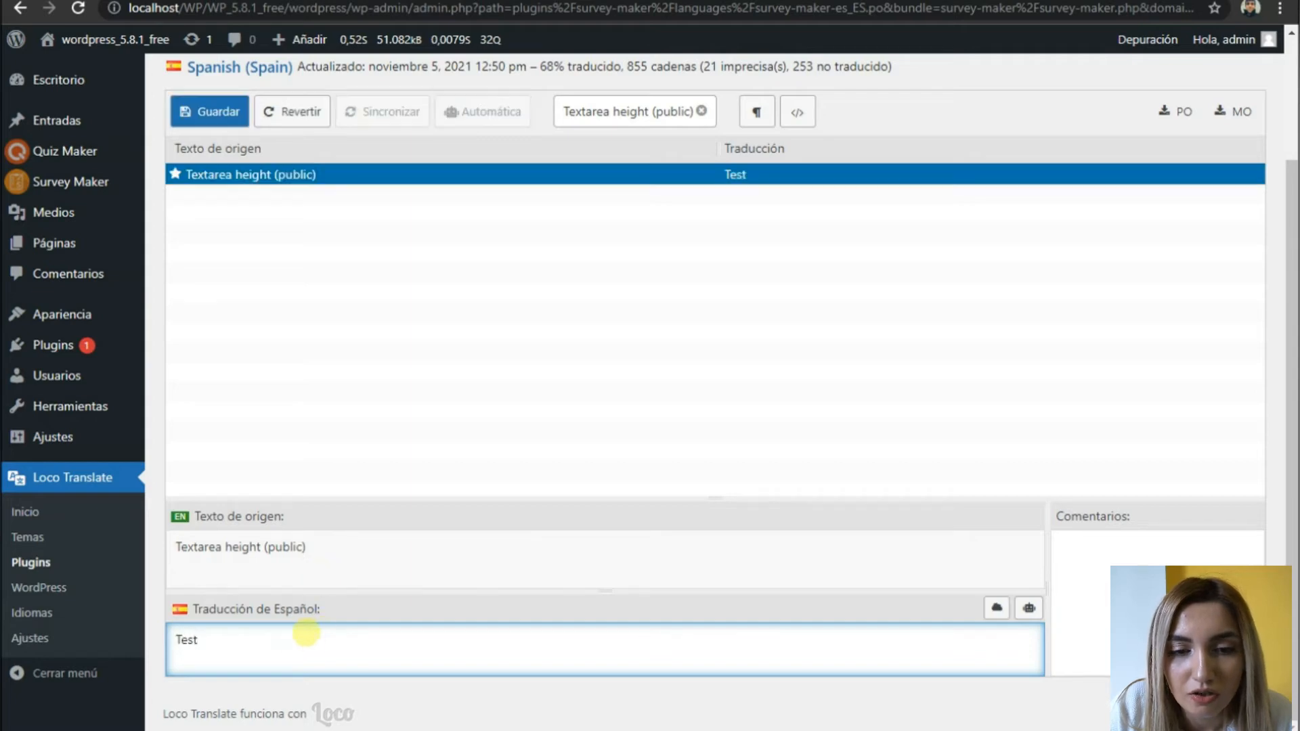
{"action": "type", "text": " some test"}
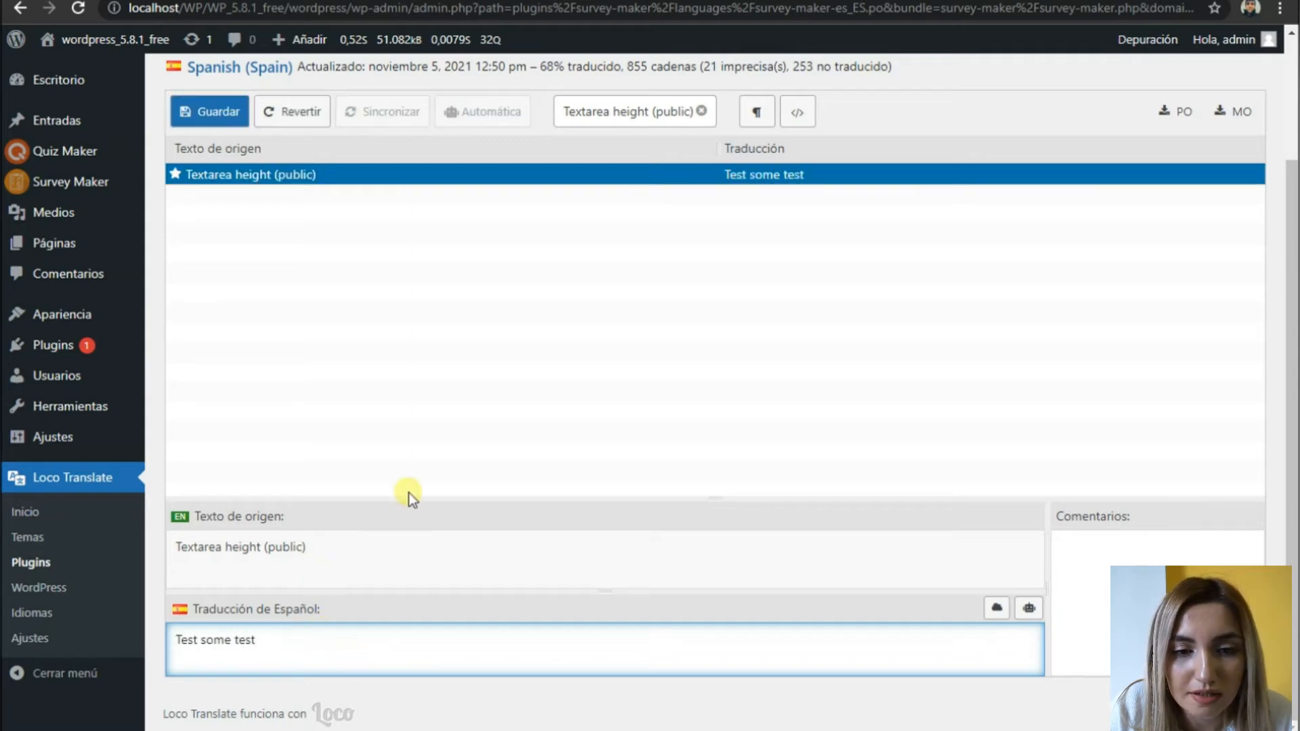
{"action": "scroll", "coordinate": [385, 663], "scroll_direction": "up", "scroll_amount": 1}
{"action": "scroll", "coordinate": [384, 664], "scroll_direction": "up", "scroll_amount": 1}
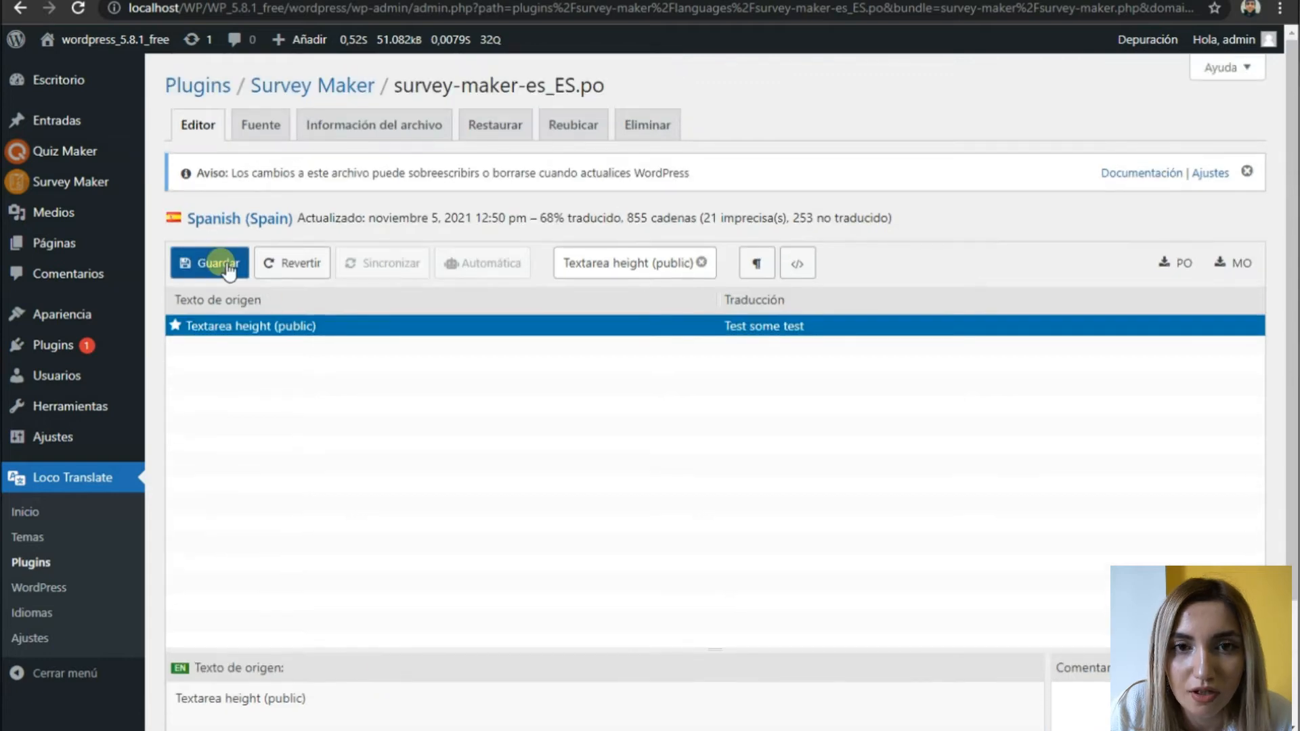
{"action": "left_click", "coordinate": [226, 266]}
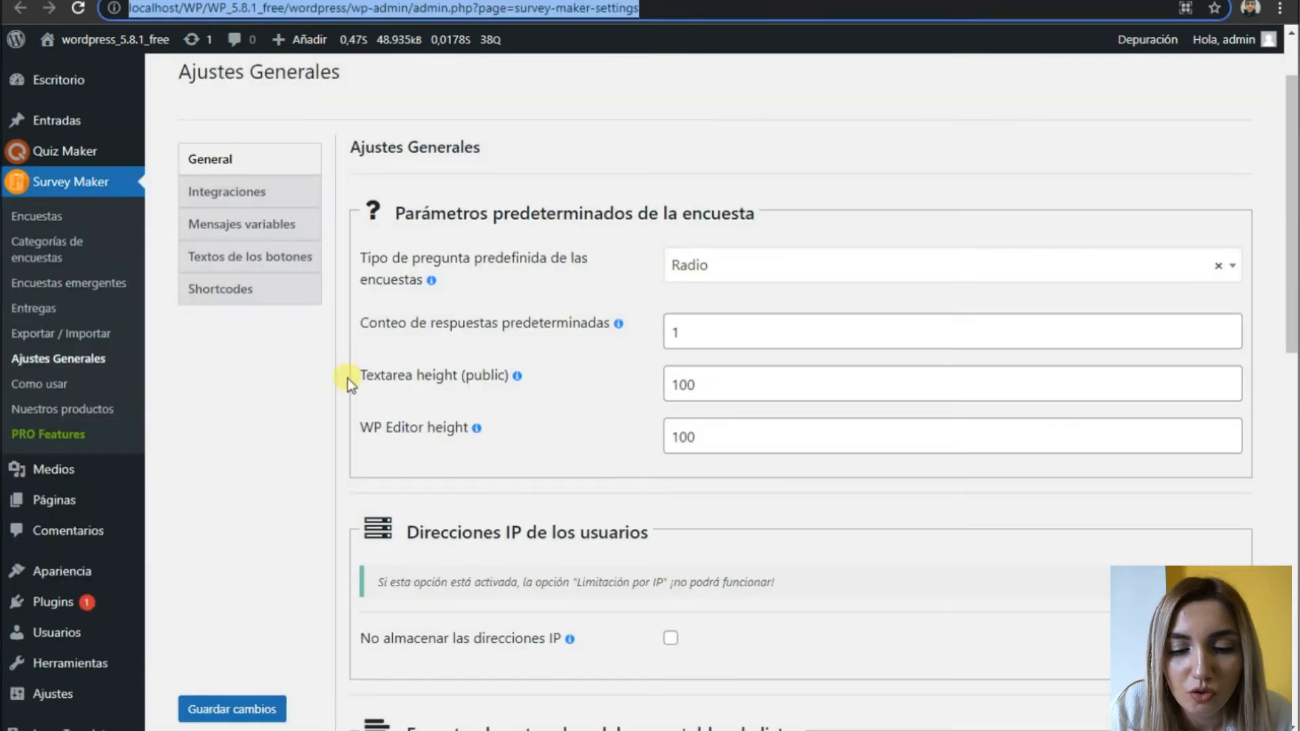
- Reload the Survey Maker general settings page to check the translated "Textarea height (public)" label
{"action": "left_click_drag", "start_coordinate": [359, 377], "coordinate": [514, 383]}
{"action": "left_click", "coordinate": [571, 9]}
{"action": "key", "text": "Return"}
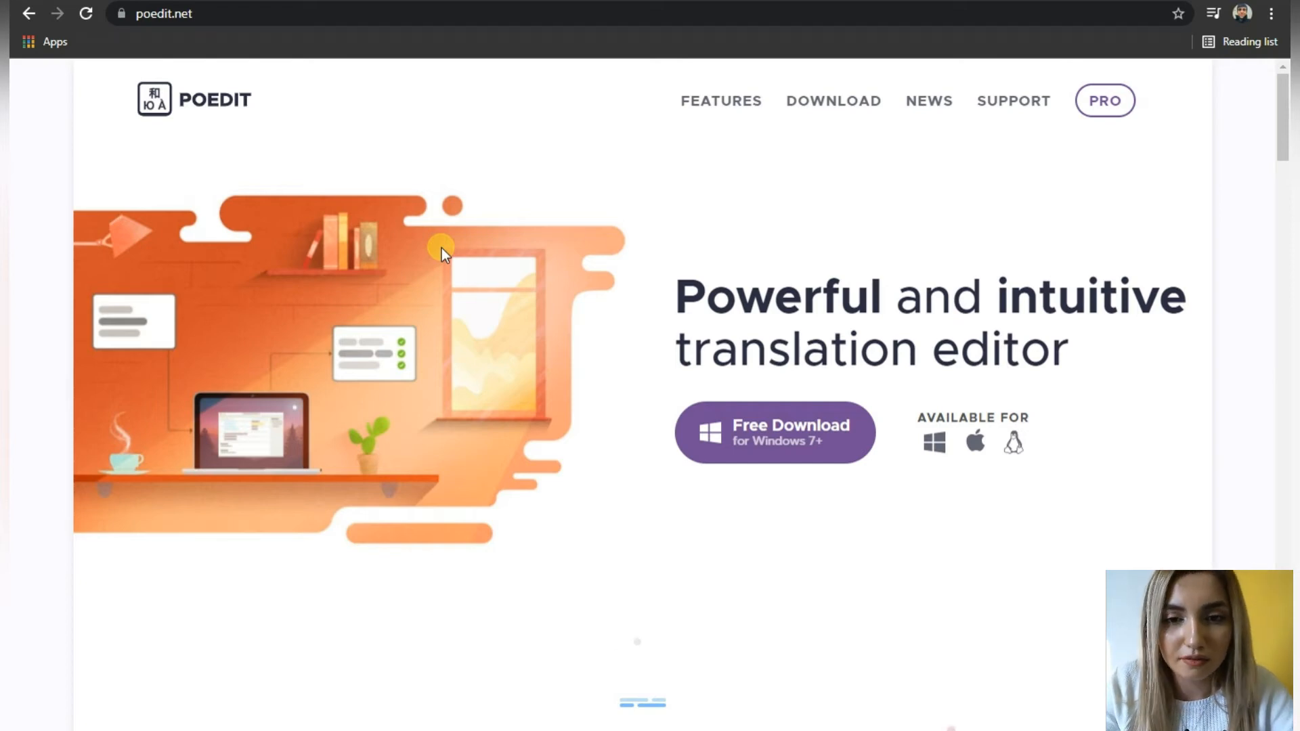
- Look through the Poedit website's overview of its translation editor and gettext support
{"action": "scroll", "coordinate": [455, 271], "scroll_direction": "down", "scroll_amount": 5}
{"action": "scroll", "coordinate": [457, 272], "scroll_direction": "down", "scroll_amount": 11}
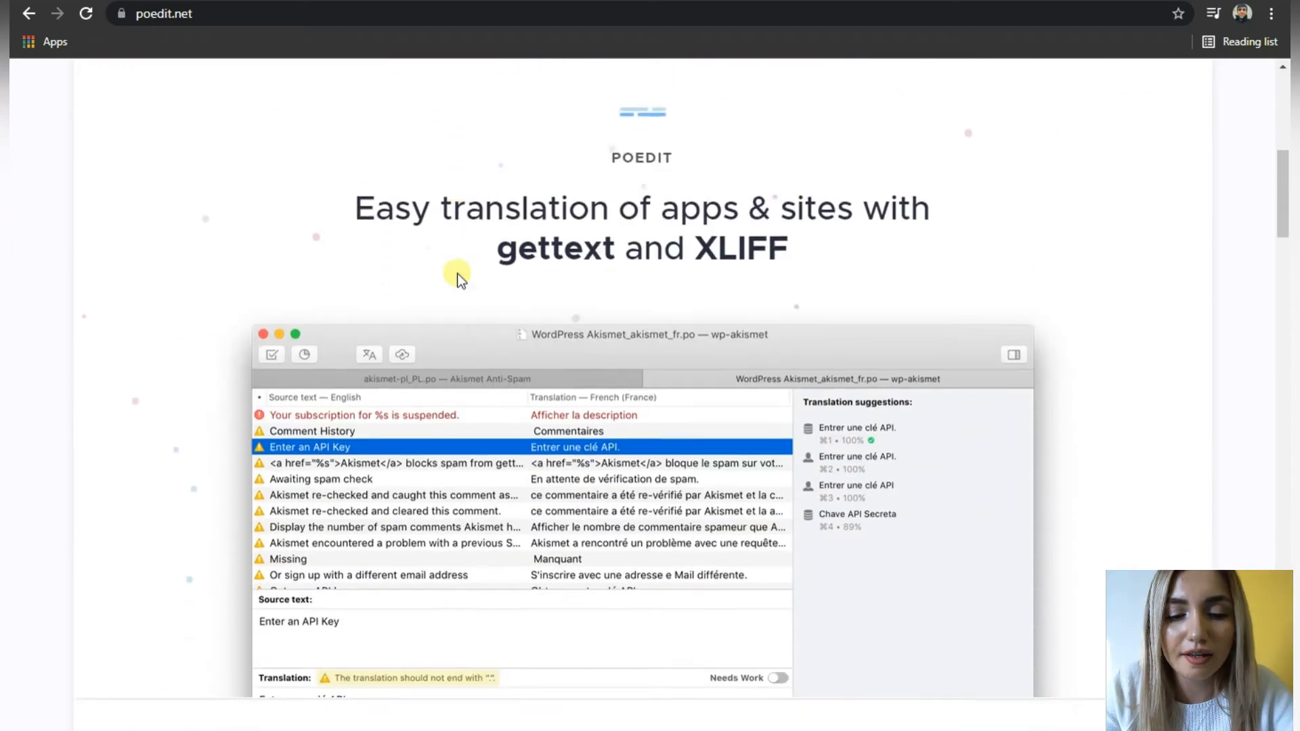
{"action": "scroll", "coordinate": [443, 279], "scroll_direction": "down", "scroll_amount": 3}
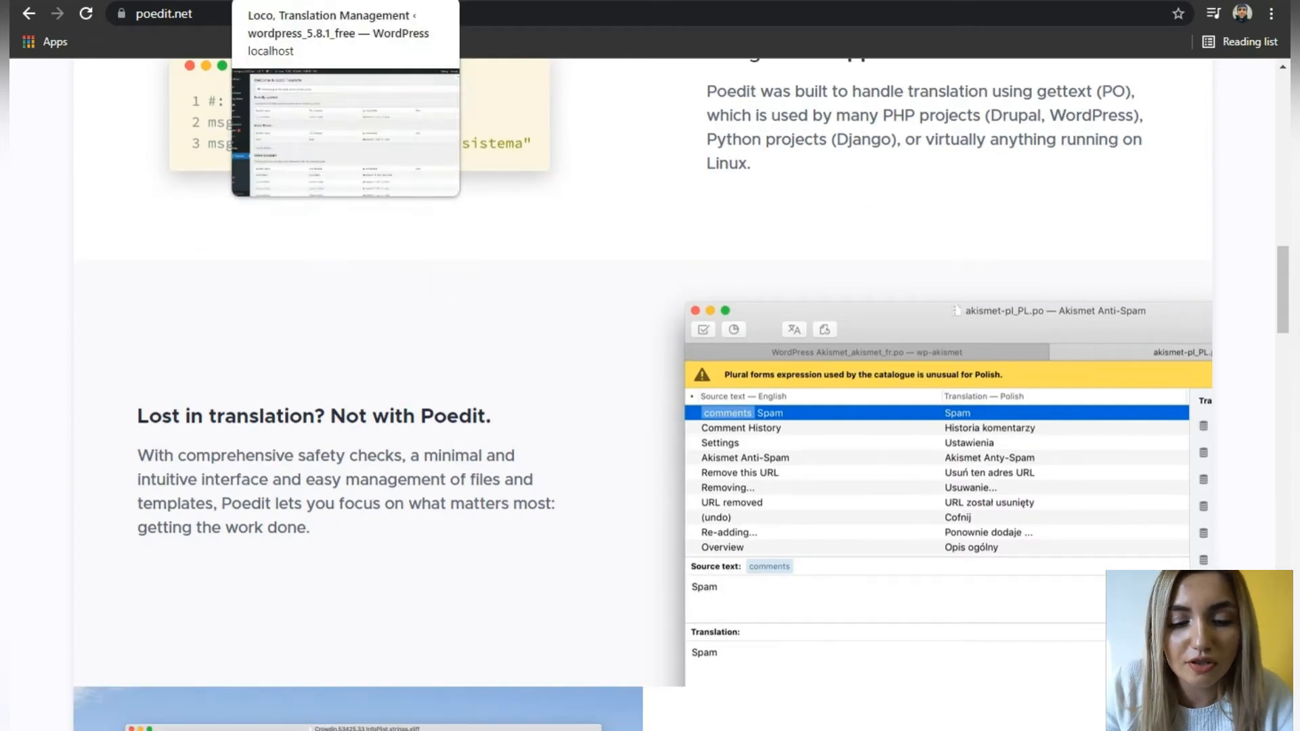
- Switch to the Loco Translate site and open the recently updated Survey Maker translation bundle
{"action": "left_click", "coordinate": [332, 1]}
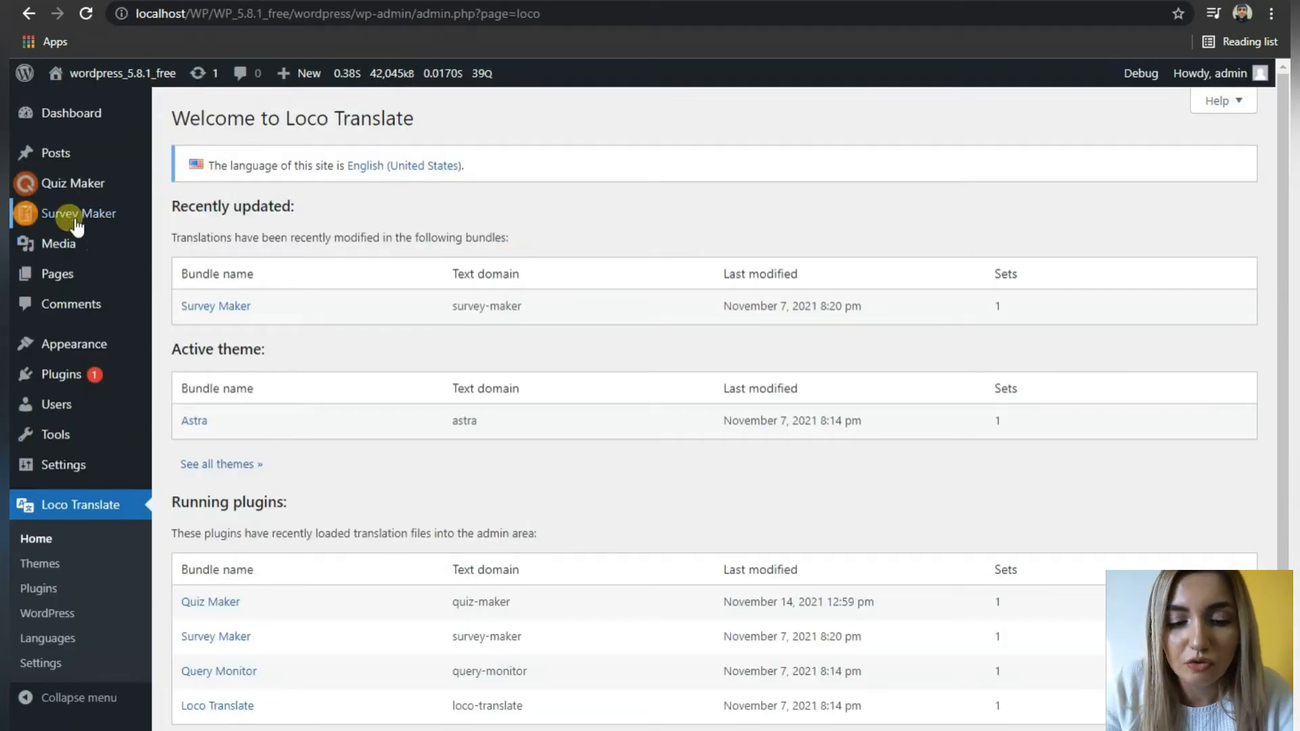
{"action": "left_click", "coordinate": [247, 308]}
{"action": "mouse_move", "coordinate": [258, 292]}
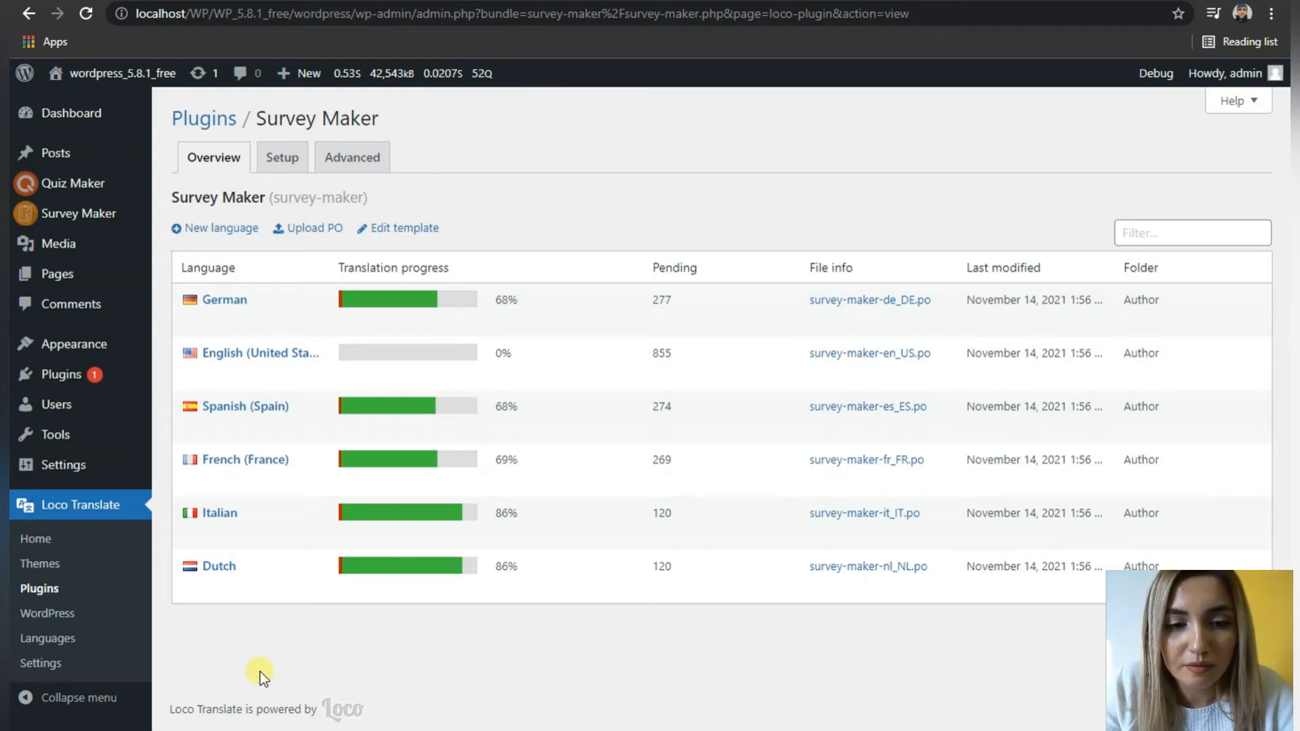
- Switch to File Explorer and open the WordPress folder under C:\xampp\htdocs\WP\WP_5.8.1_free\wordpress
{"action": "left_click", "coordinate": [216, 670]}
{"action": "left_click", "coordinate": [403, 321]}
{"action": "double_click", "coordinate": [404, 321]}
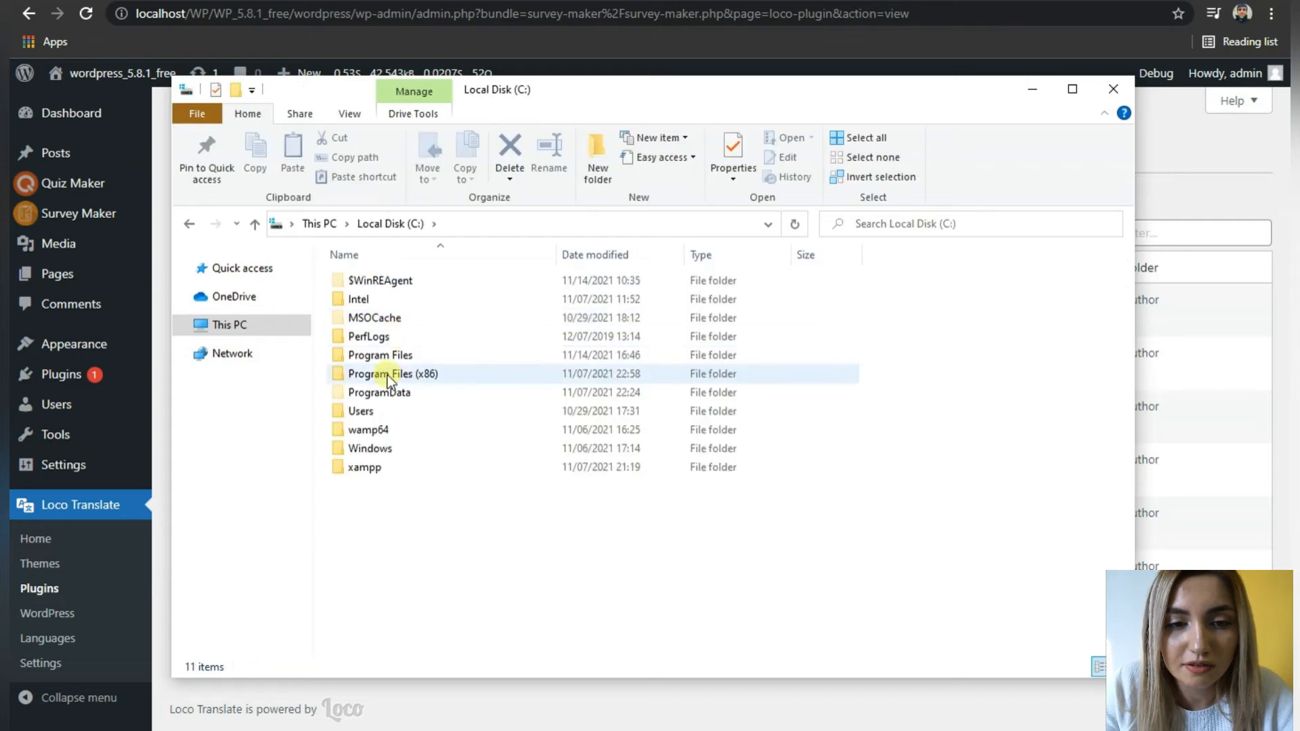
{"action": "double_click", "coordinate": [366, 467]}
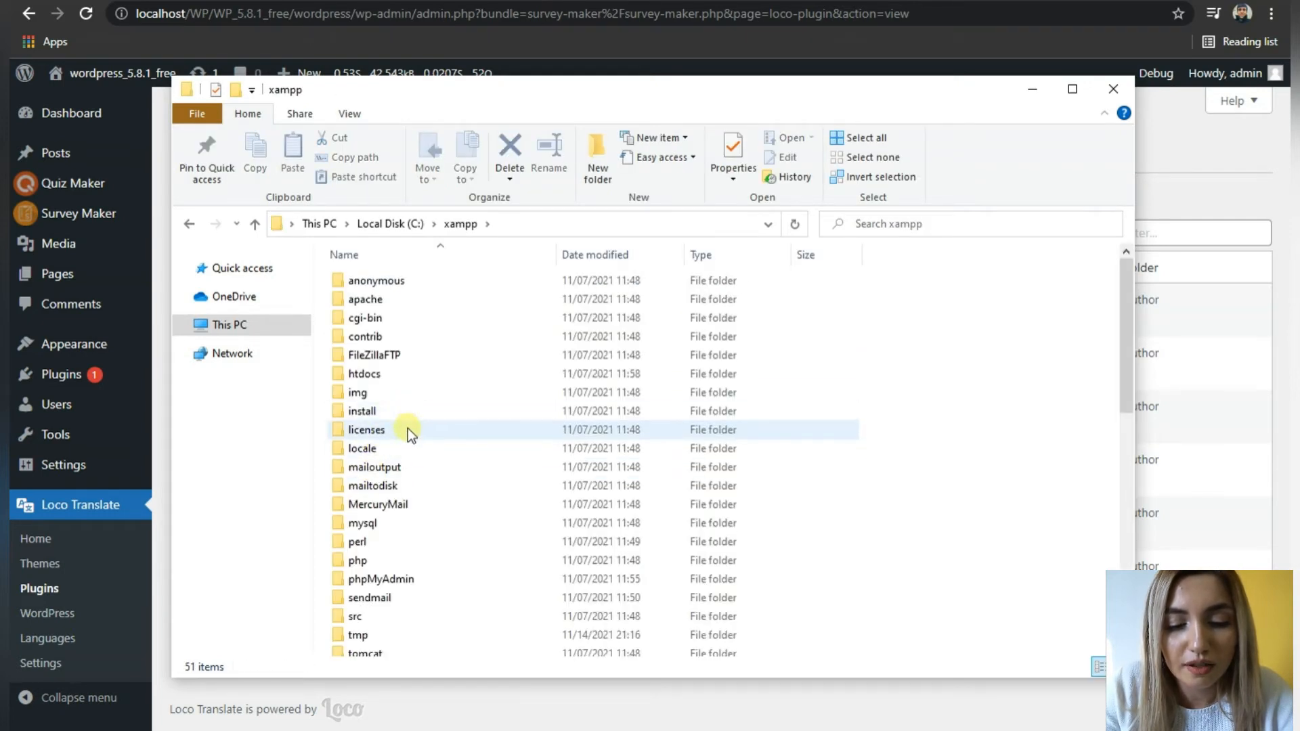
{"action": "double_click", "coordinate": [383, 371]}
{"action": "double_click", "coordinate": [383, 336]}
{"action": "left_click", "coordinate": [384, 280]}
{"action": "double_click", "coordinate": [383, 280]}
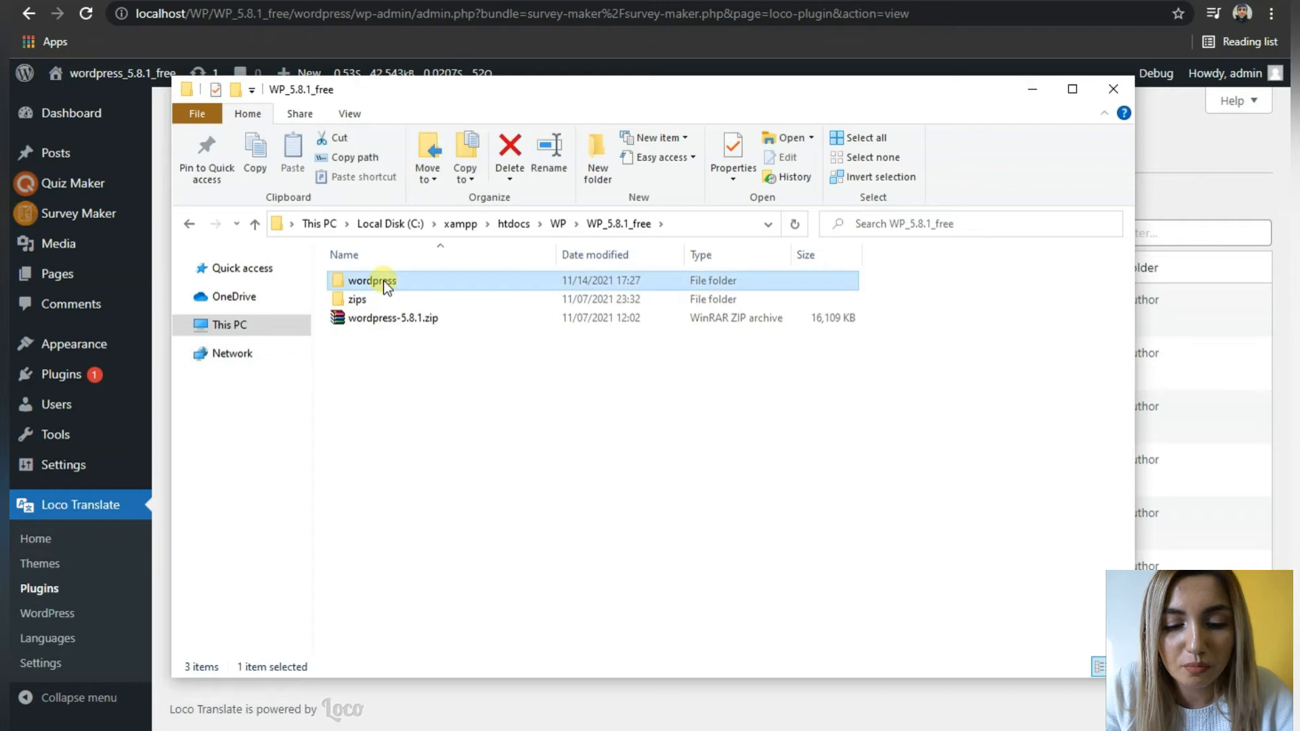
{"action": "double_click", "coordinate": [383, 280]}
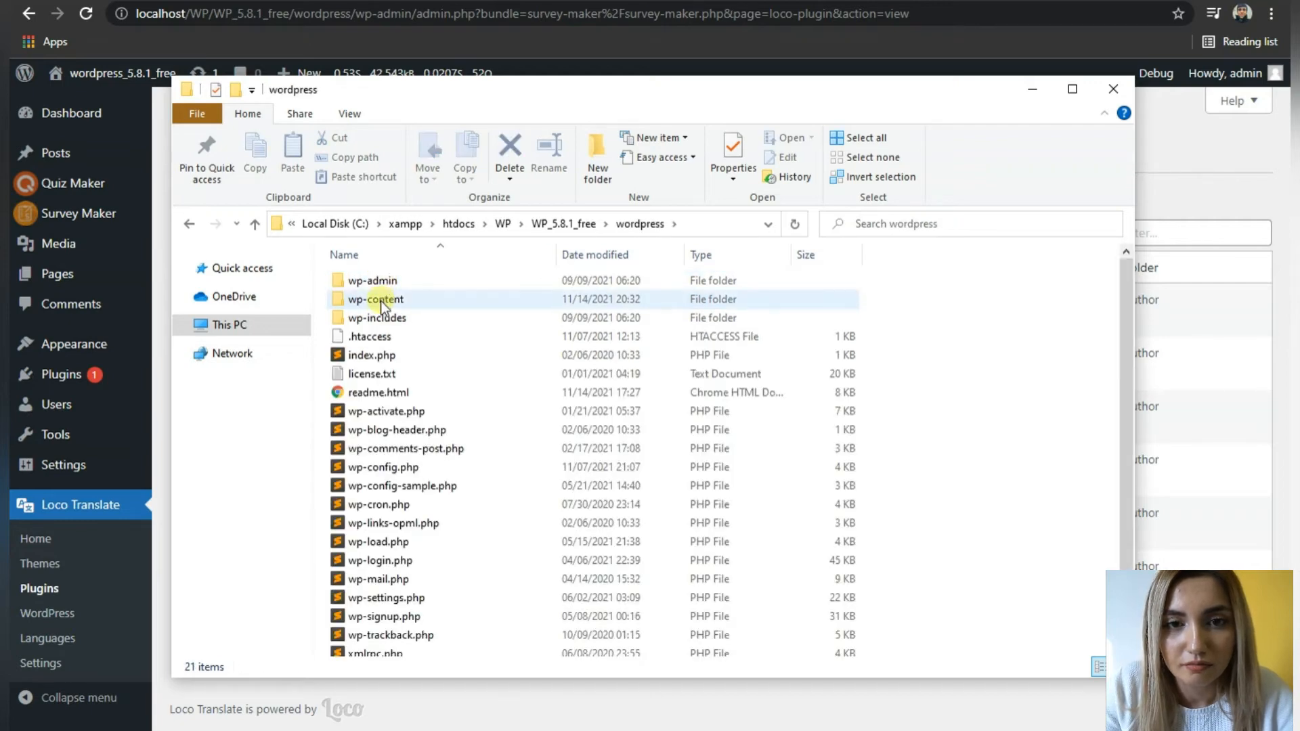
- Open the wp-content\plugins\survey-maker\languages folder and move its window aside to uncover the Loco Translate language list
{"action": "left_click", "coordinate": [384, 298]}
{"action": "double_click", "coordinate": [385, 298]}
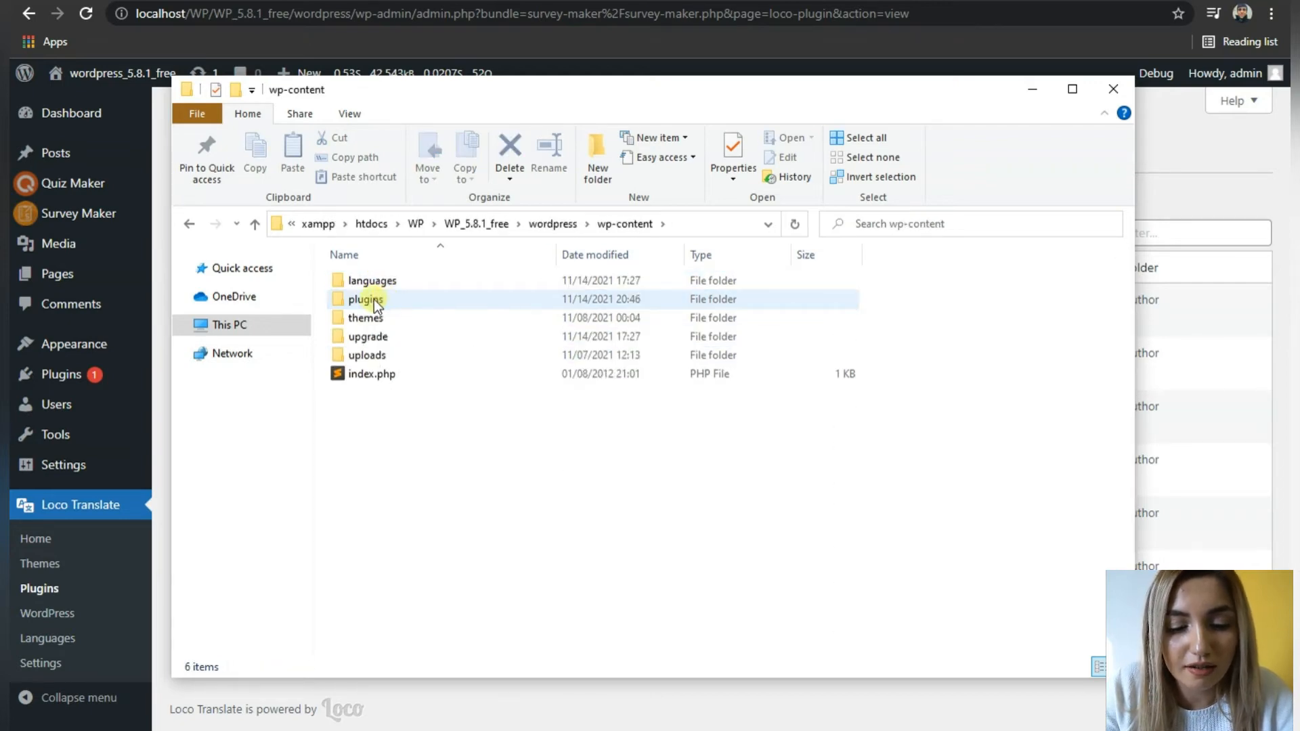
{"action": "double_click", "coordinate": [374, 300]}
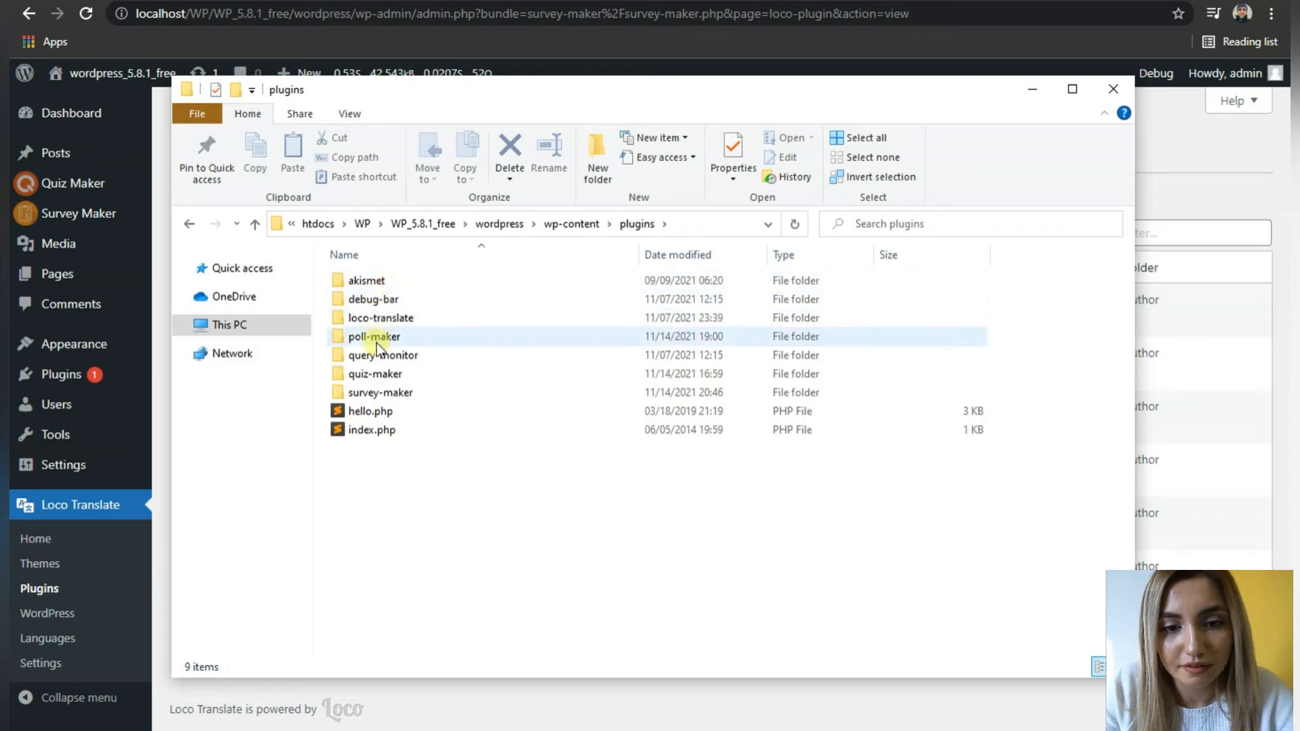
{"action": "double_click", "coordinate": [367, 392]}
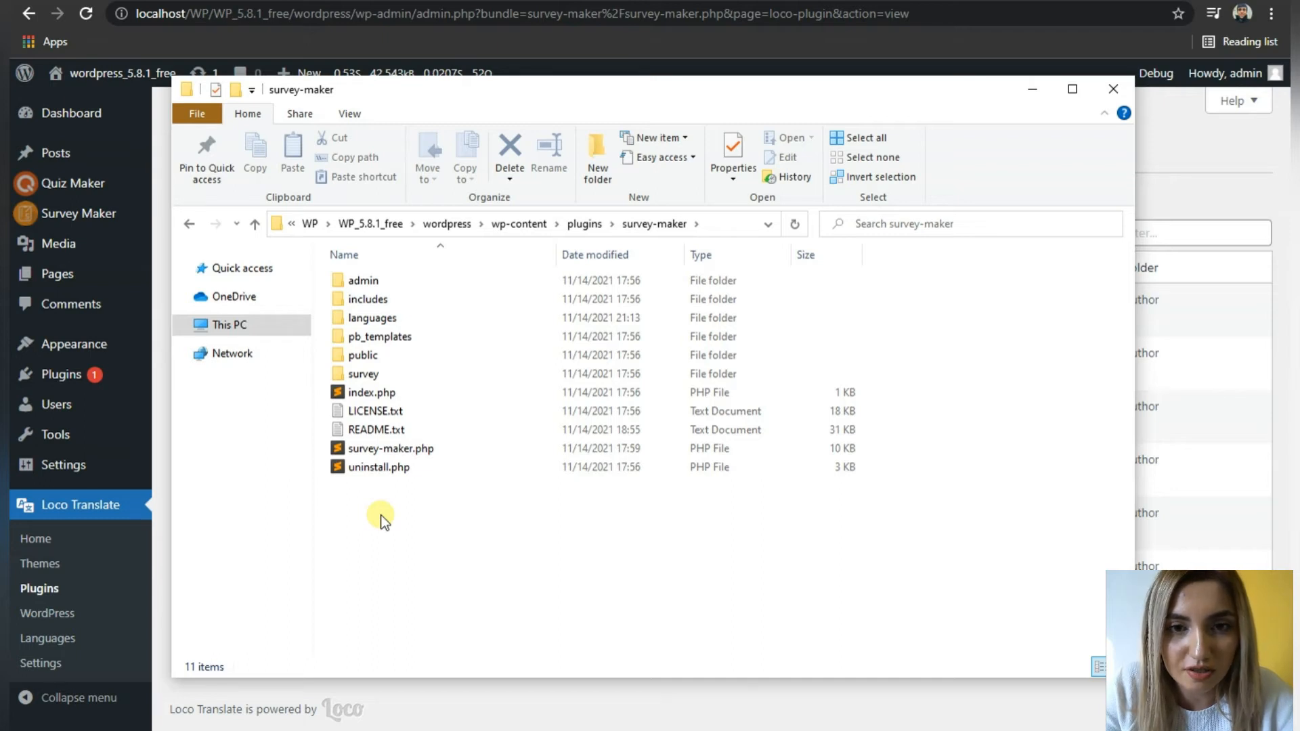
{"action": "double_click", "coordinate": [372, 318]}
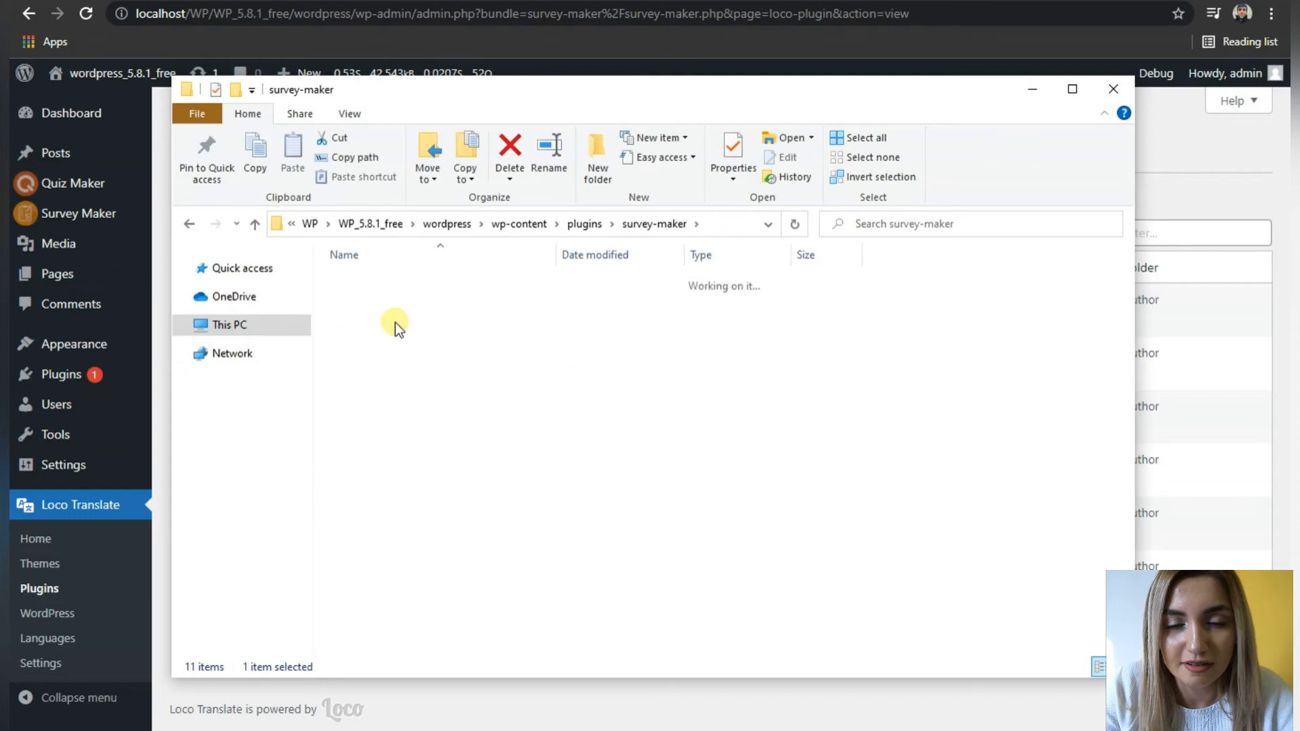
{"action": "left_click_drag", "start_coordinate": [478, 94], "coordinate": [740, 96]}
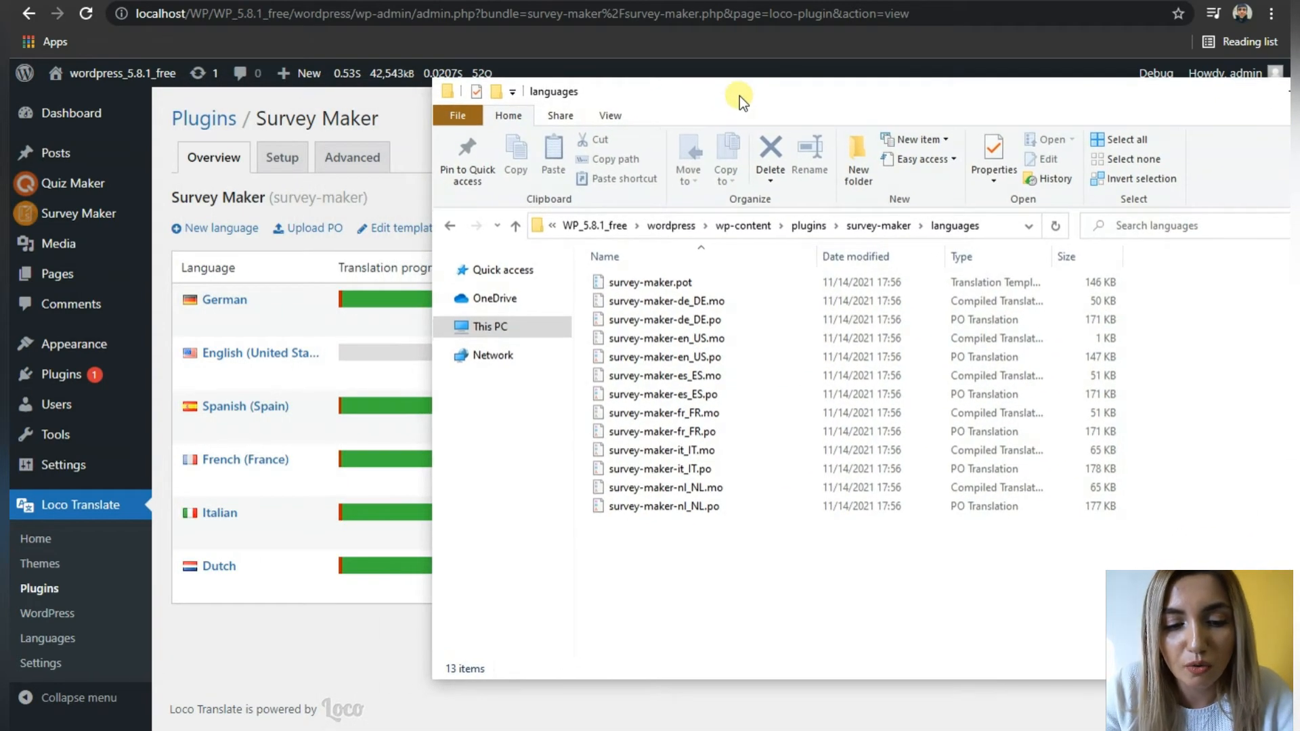
- Open survey-maker.pot in Poedit and browse its English source strings
{"action": "double_click", "coordinate": [661, 281]}
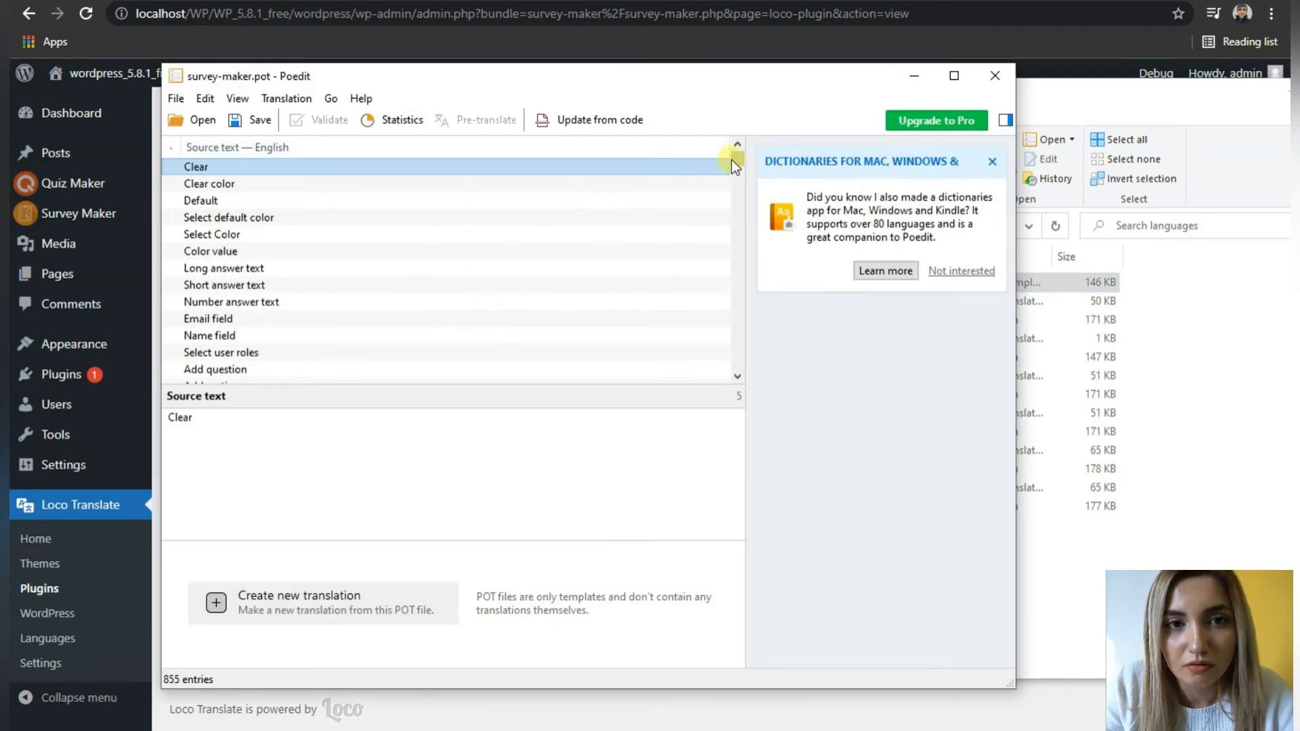
{"action": "scroll", "coordinate": [247, 215], "scroll_direction": "down", "scroll_amount": 2}
{"action": "scroll", "coordinate": [258, 216], "scroll_direction": "down", "scroll_amount": 9}
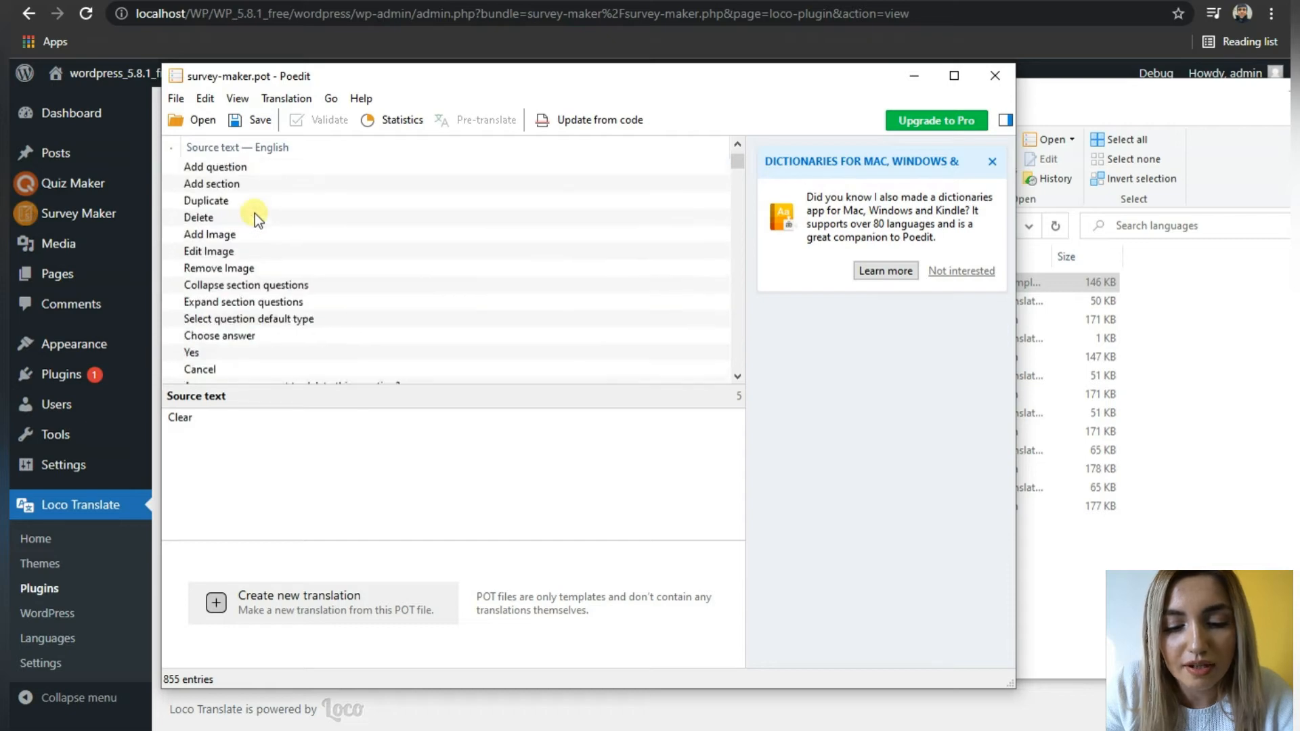
{"action": "scroll", "coordinate": [264, 223], "scroll_direction": "down", "scroll_amount": 7}
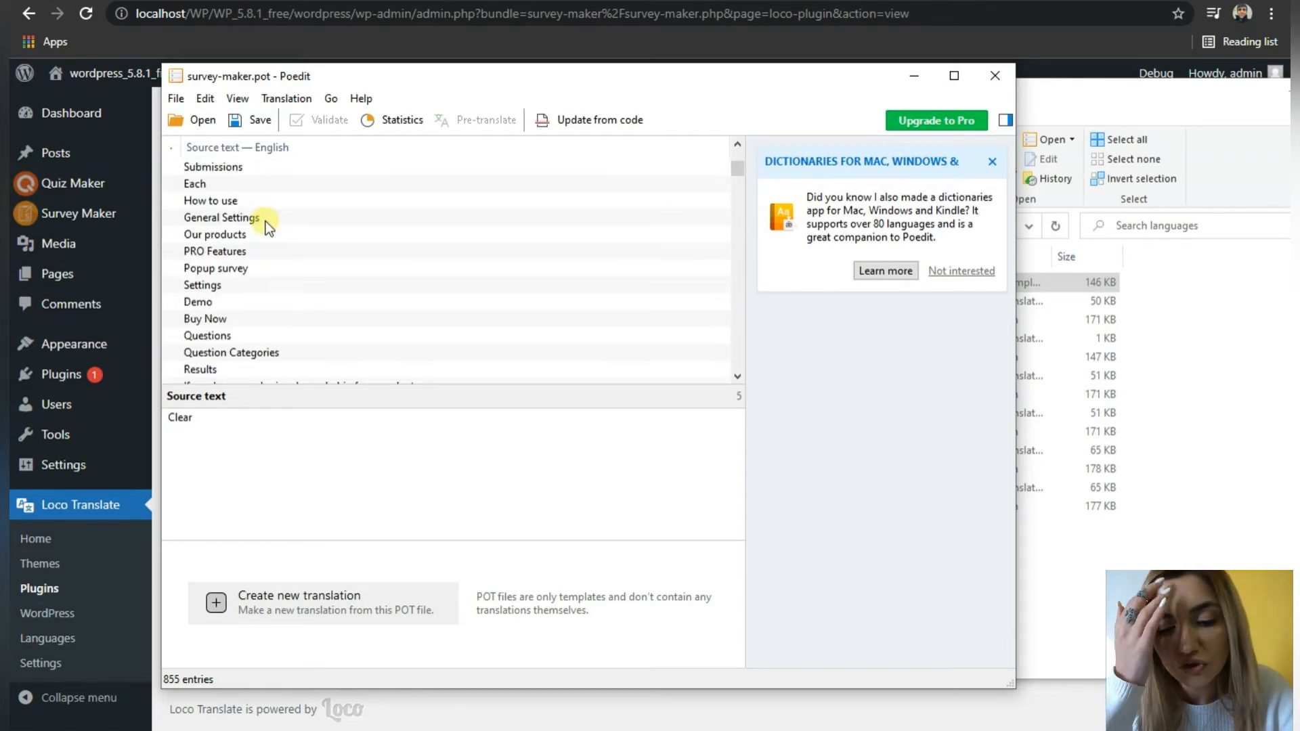
{"action": "left_click_drag", "start_coordinate": [740, 169], "coordinate": [736, 203]}
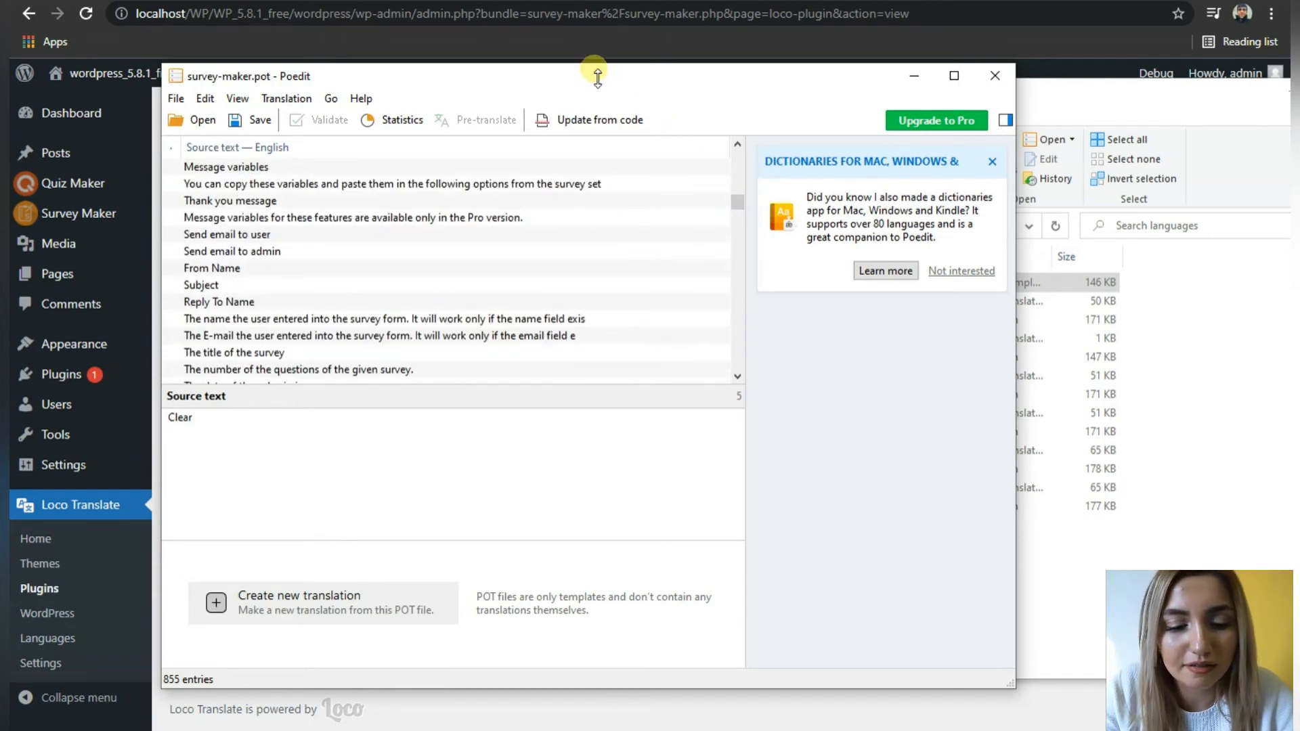
- Start a new translation based on the POT file survey-maker.pot
{"action": "left_click", "coordinate": [175, 99]}
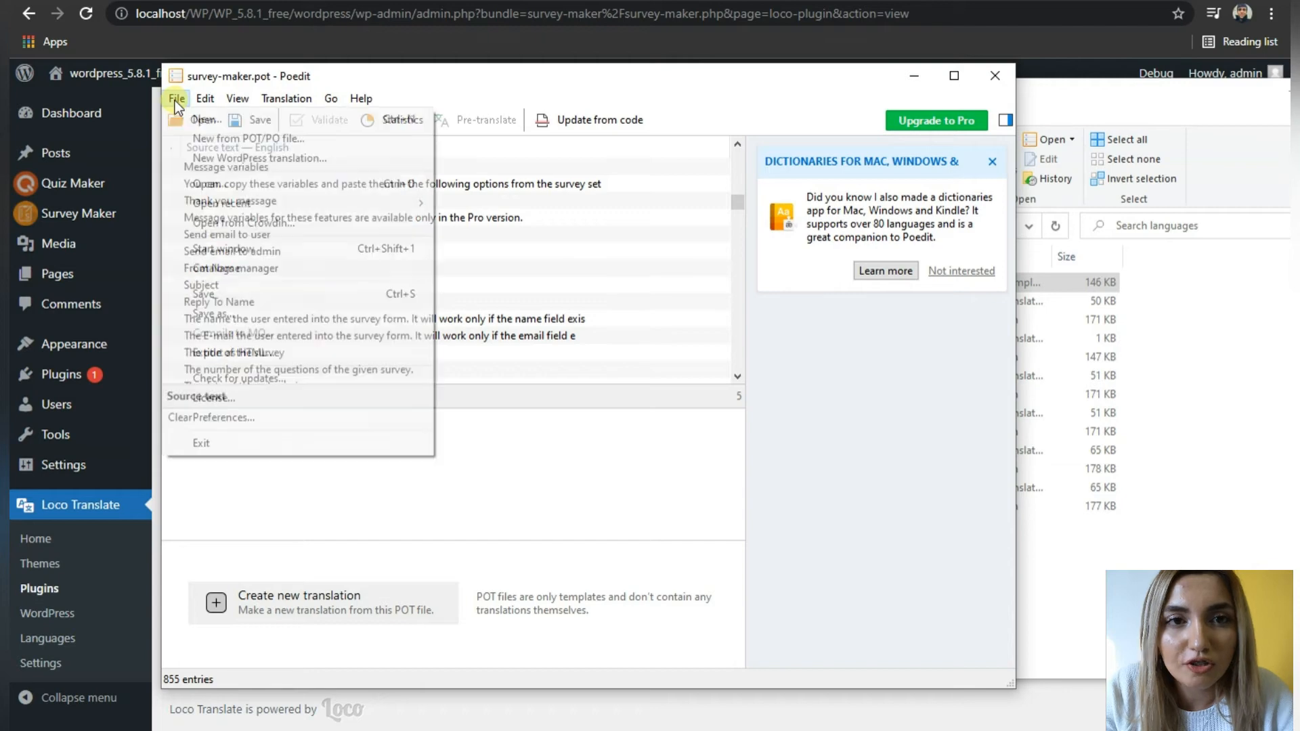
{"action": "left_click", "coordinate": [213, 139]}
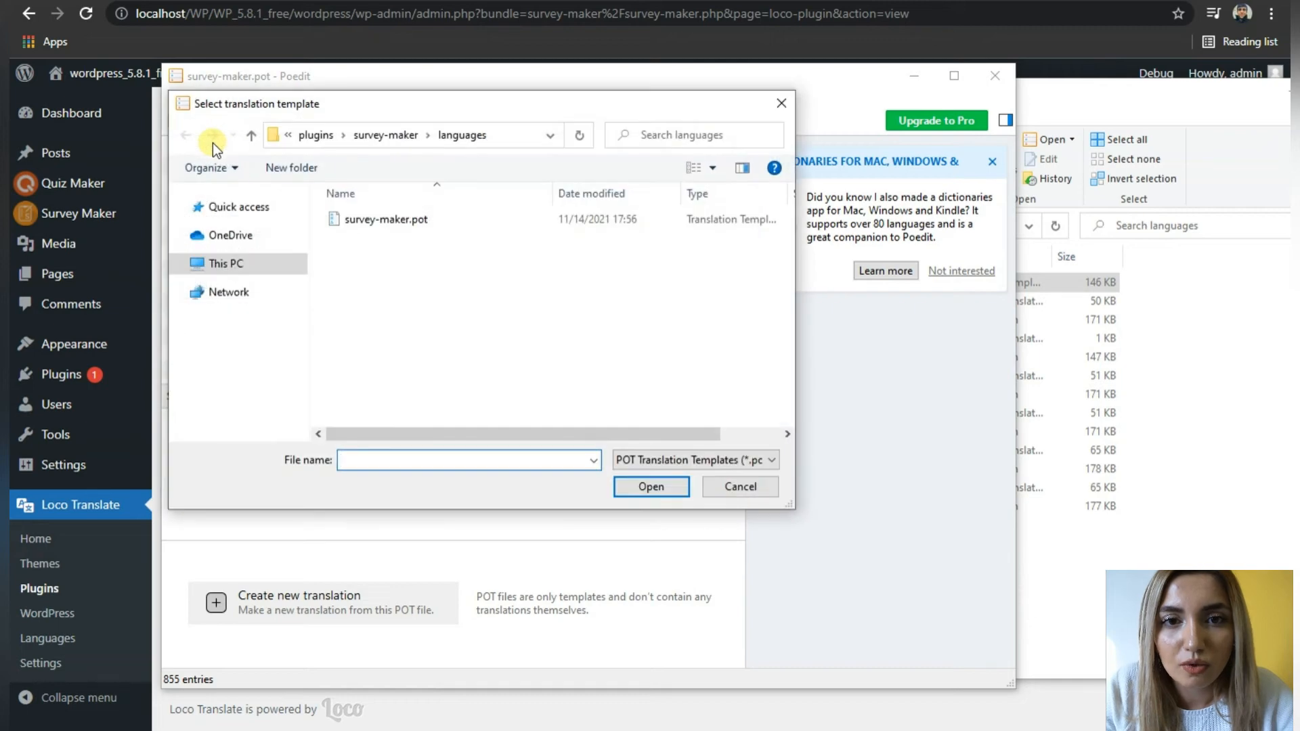
{"action": "left_click", "coordinate": [397, 223]}
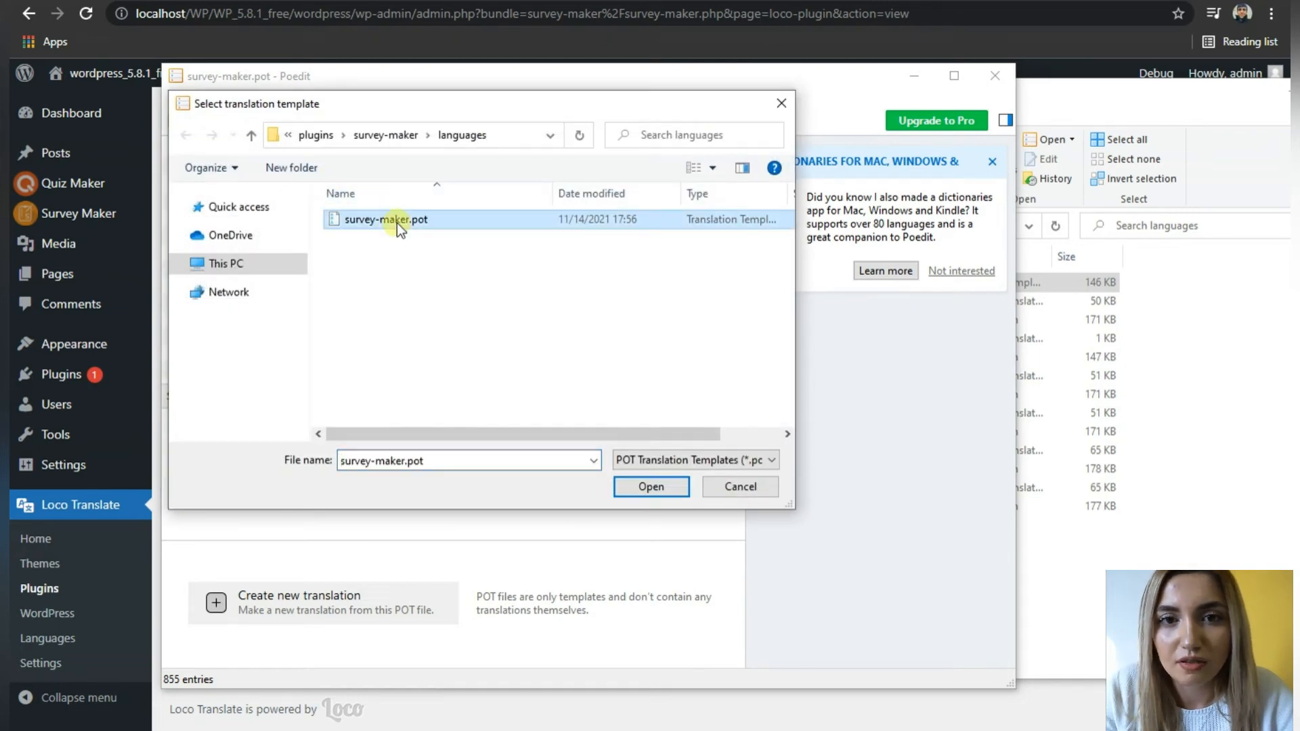
{"action": "left_click", "coordinate": [661, 487]}
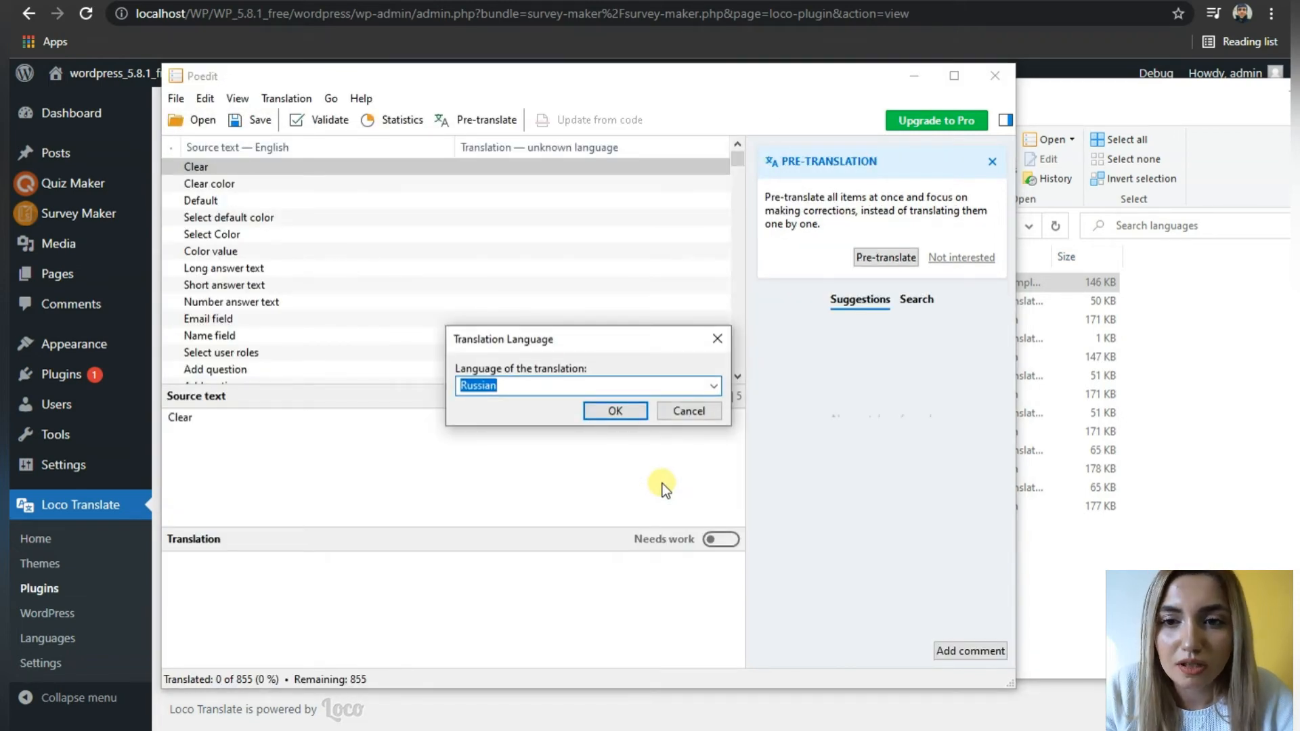
- Look through the available translation languages and set the new translation's language to Russian
{"action": "left_click", "coordinate": [715, 387]}
{"action": "left_click_drag", "start_coordinate": [716, 279], "coordinate": [726, 165]}
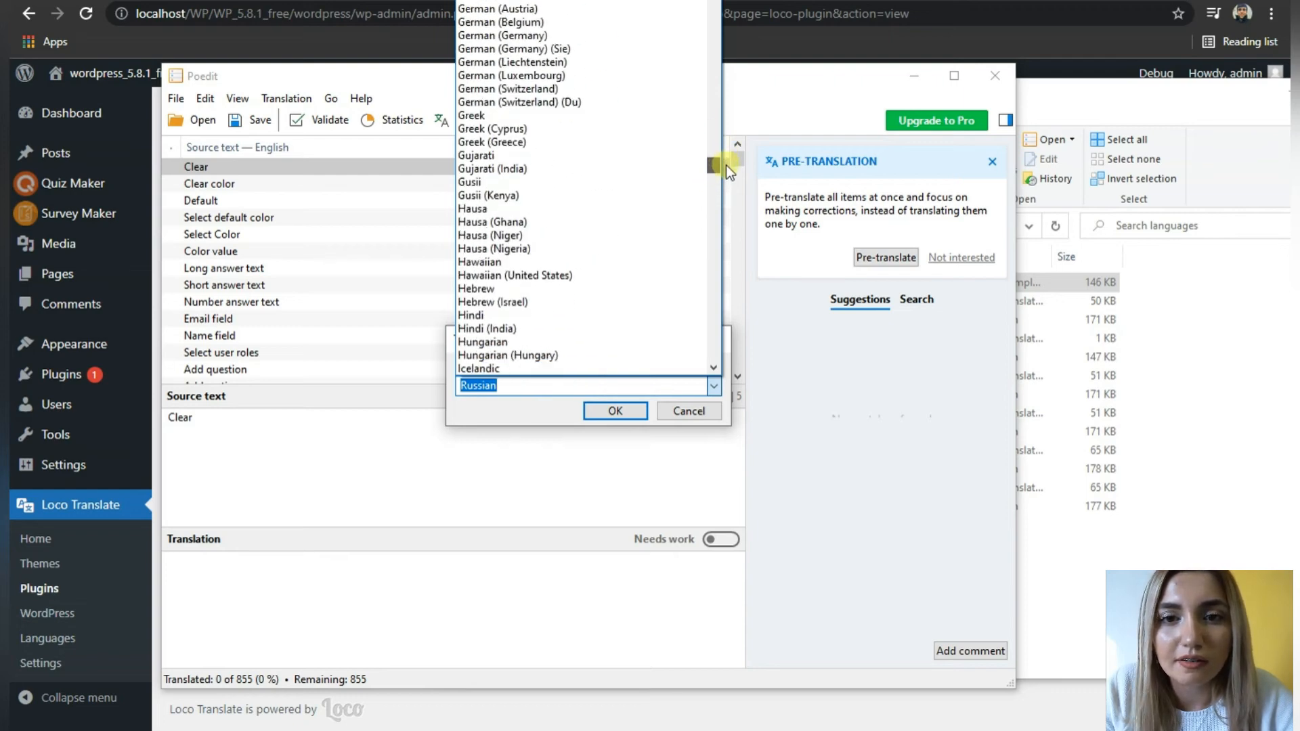
{"action": "left_click", "coordinate": [527, 410]}
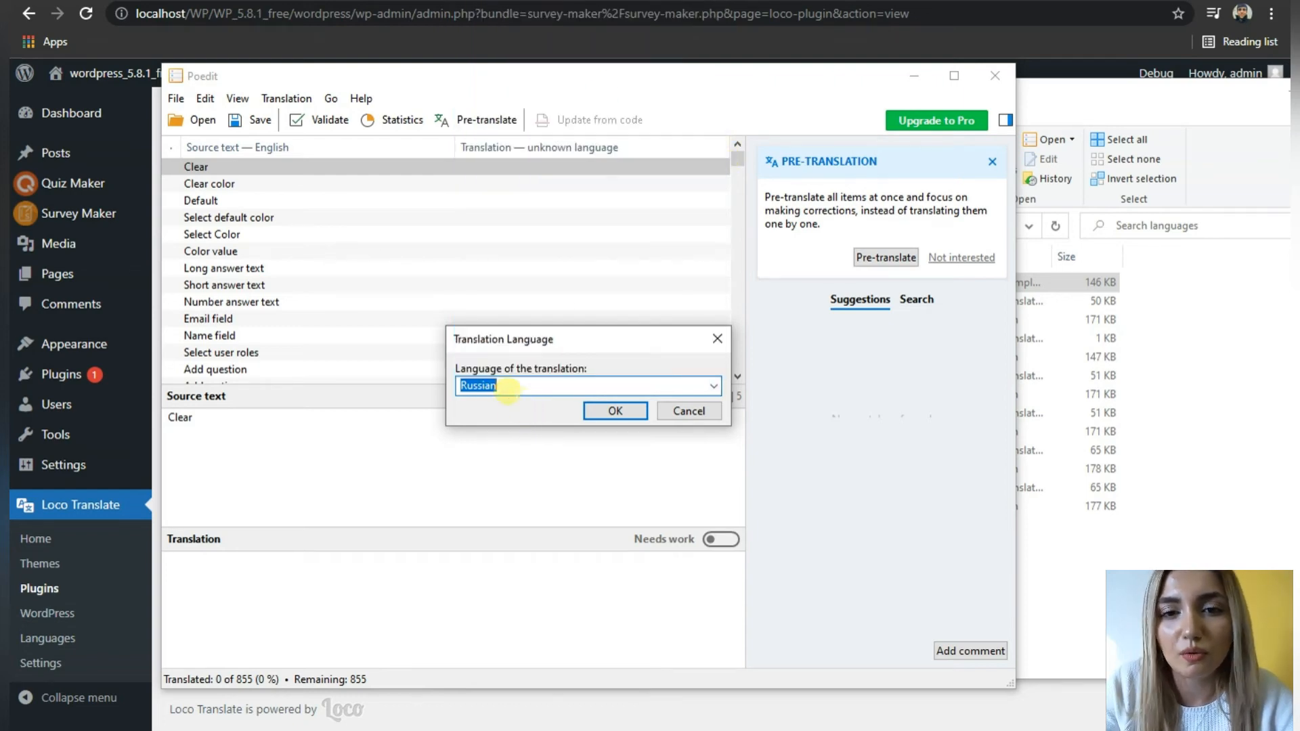
{"action": "left_click", "coordinate": [615, 411]}
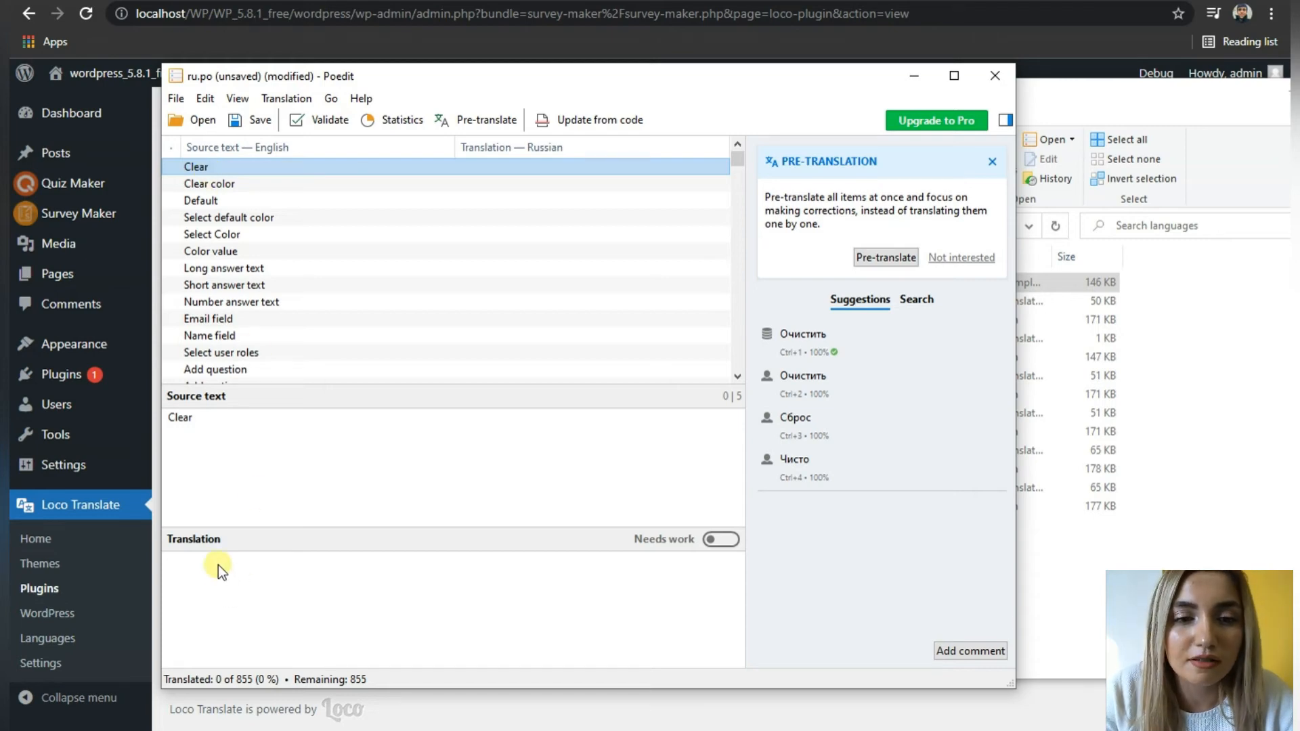
{"action": "left_click", "coordinate": [218, 585]}
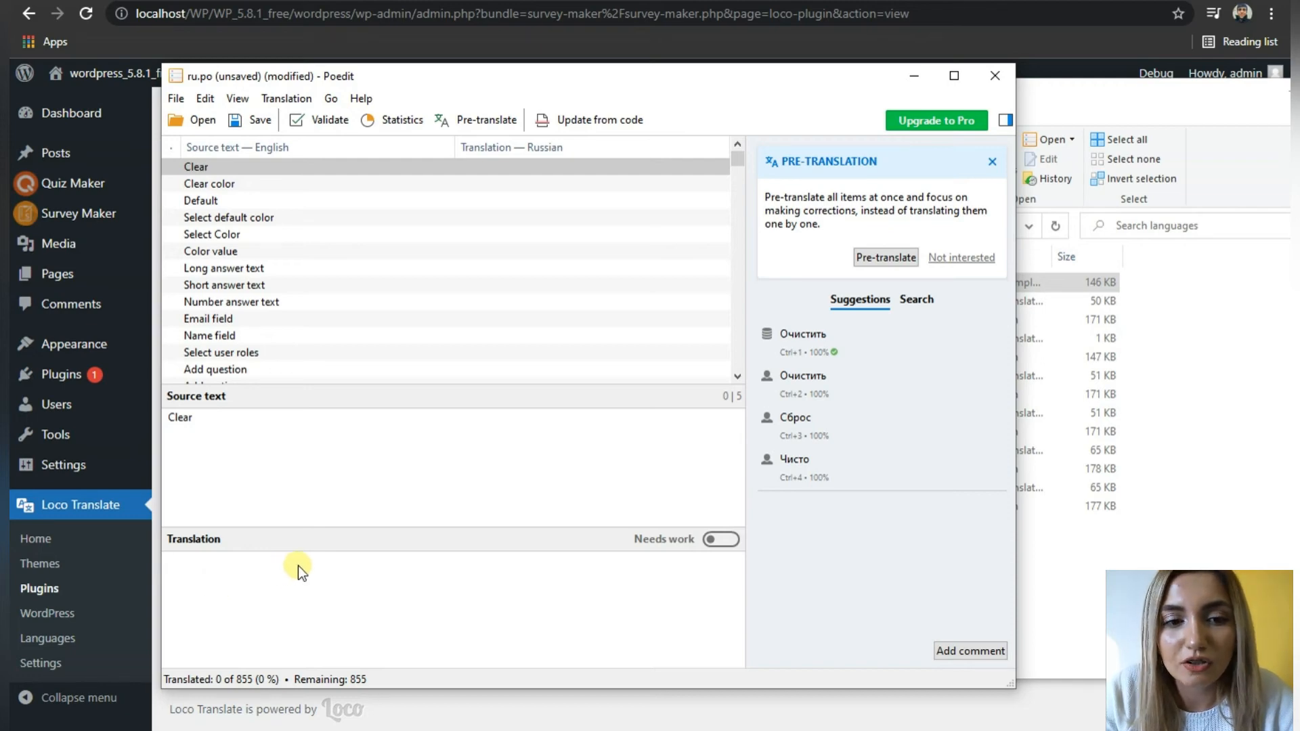
{"action": "type", "text": "asdasdasd"}
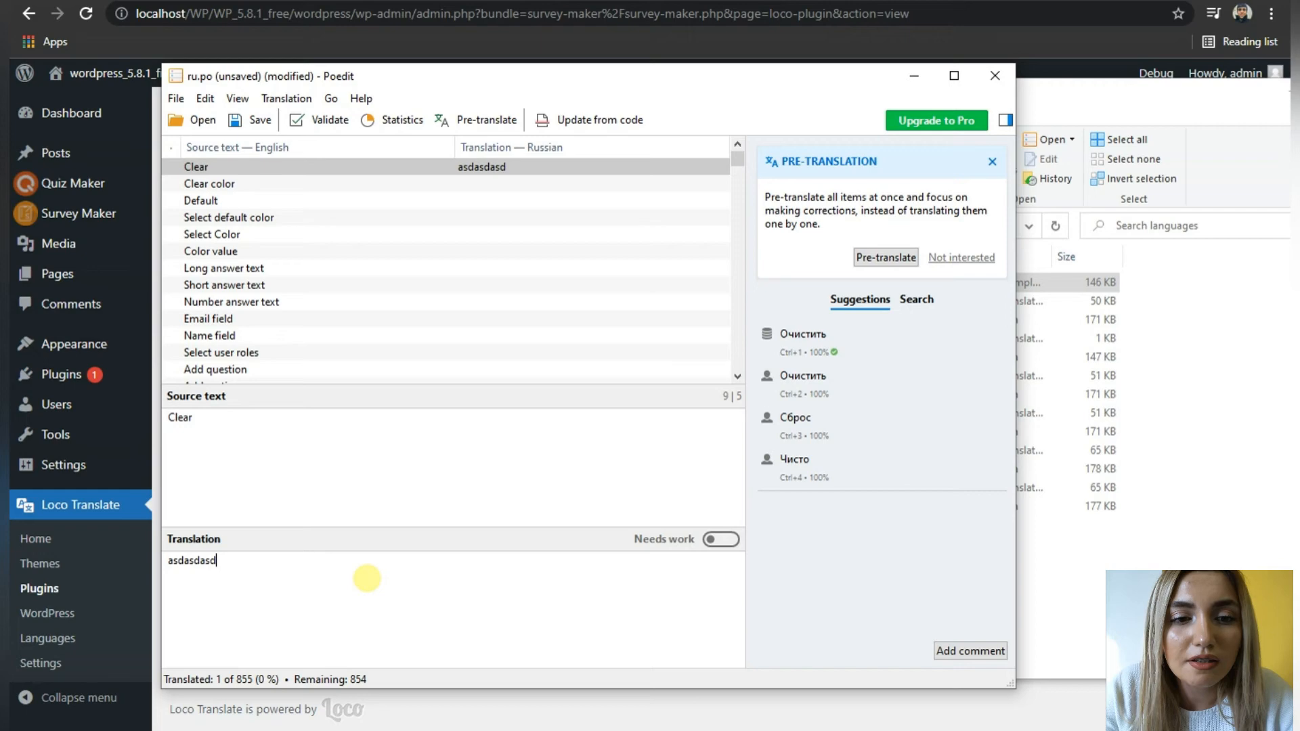
{"action": "key", "text": "BackSpace"}
{"action": "key", "text": "BackSpace"}
{"action": "key", "text": "BackSpace"}
{"action": "key", "text": "BackSpace"}
{"action": "key", "text": "BackSpace"}
{"action": "key", "text": "BackSpace"}
{"action": "key", "text": "BackSpace"}
{"action": "key", "text": "BackSpace"}
{"action": "key", "text": "BackSpace"}
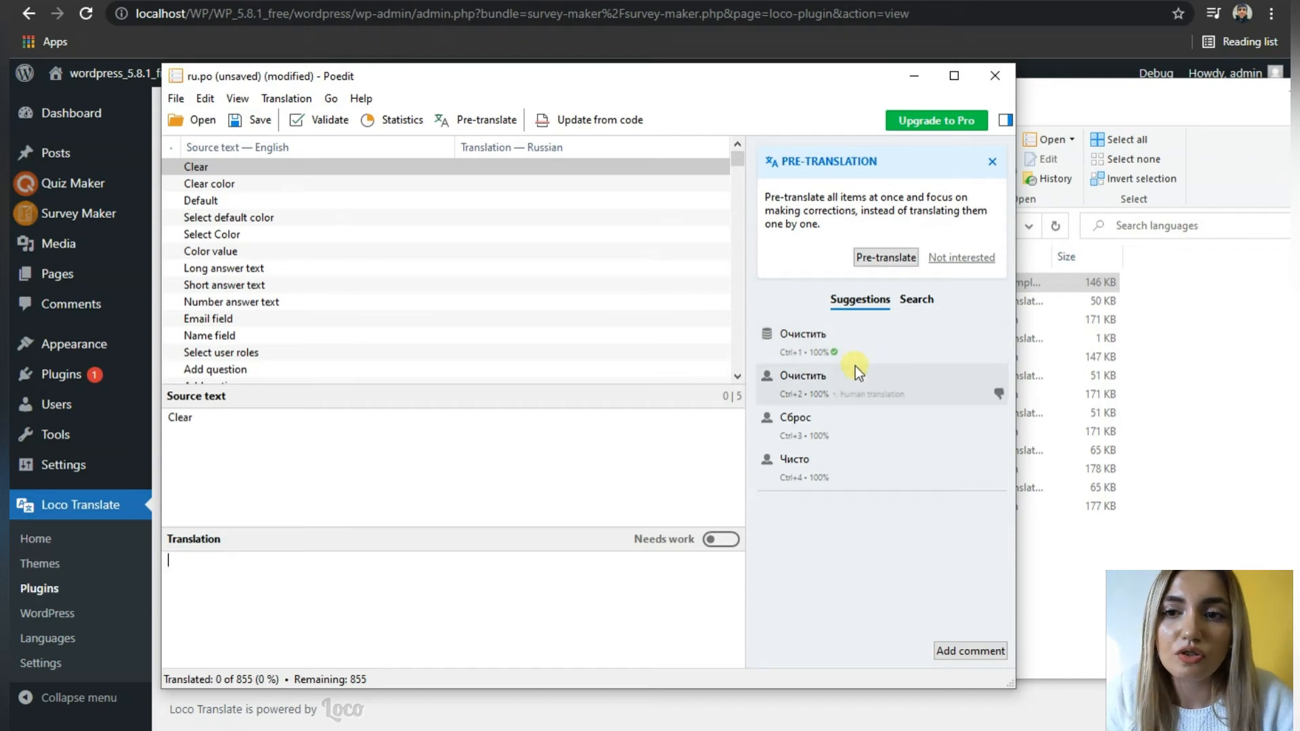
- Translate the string Clear as "Очистить" and Clear color as "Очистить цвет" using the first suggestion for each
{"action": "left_click", "coordinate": [820, 337]}
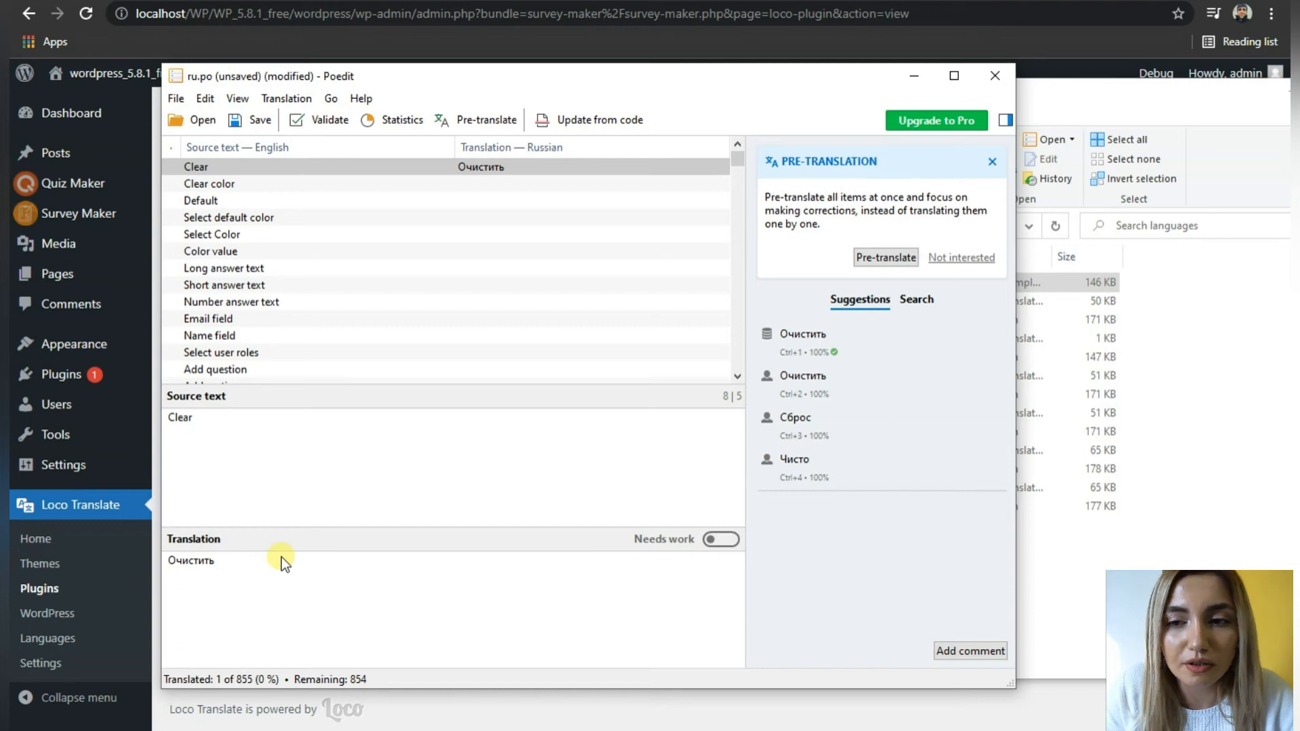
{"action": "left_click", "coordinate": [241, 182]}
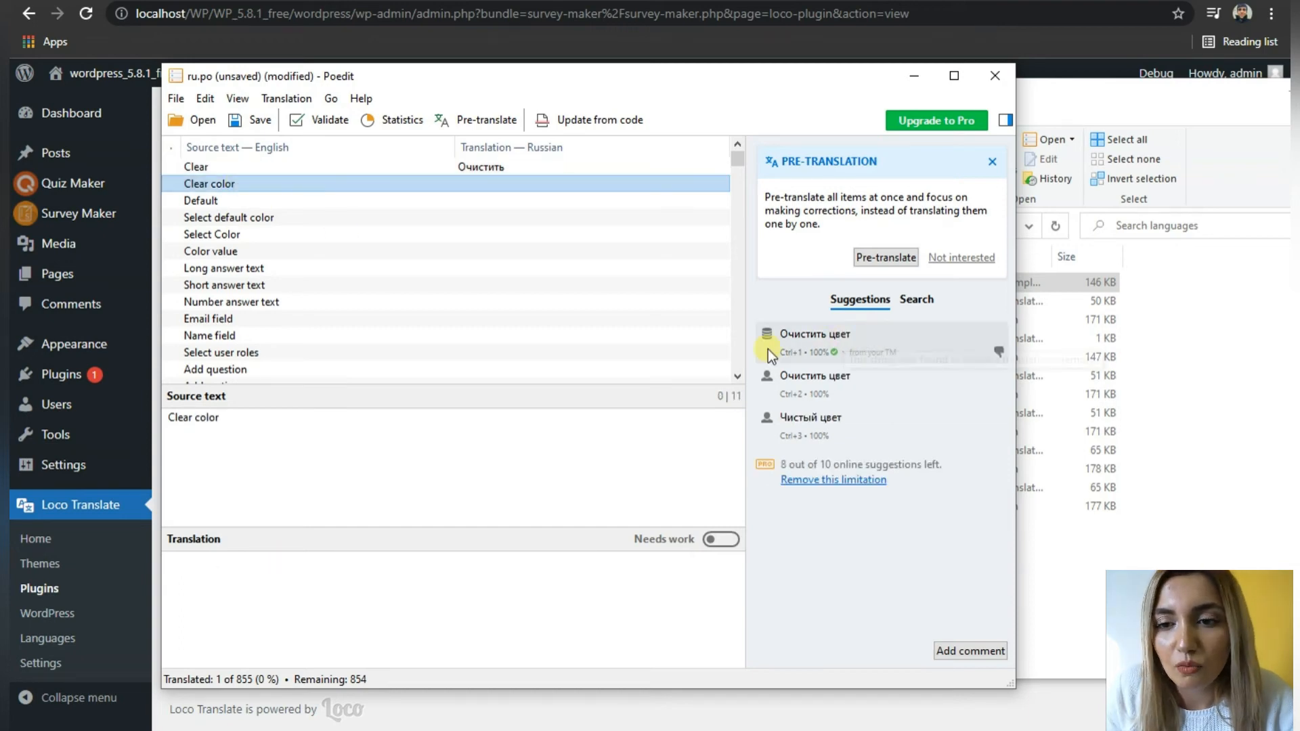
{"action": "left_click", "coordinate": [856, 347]}
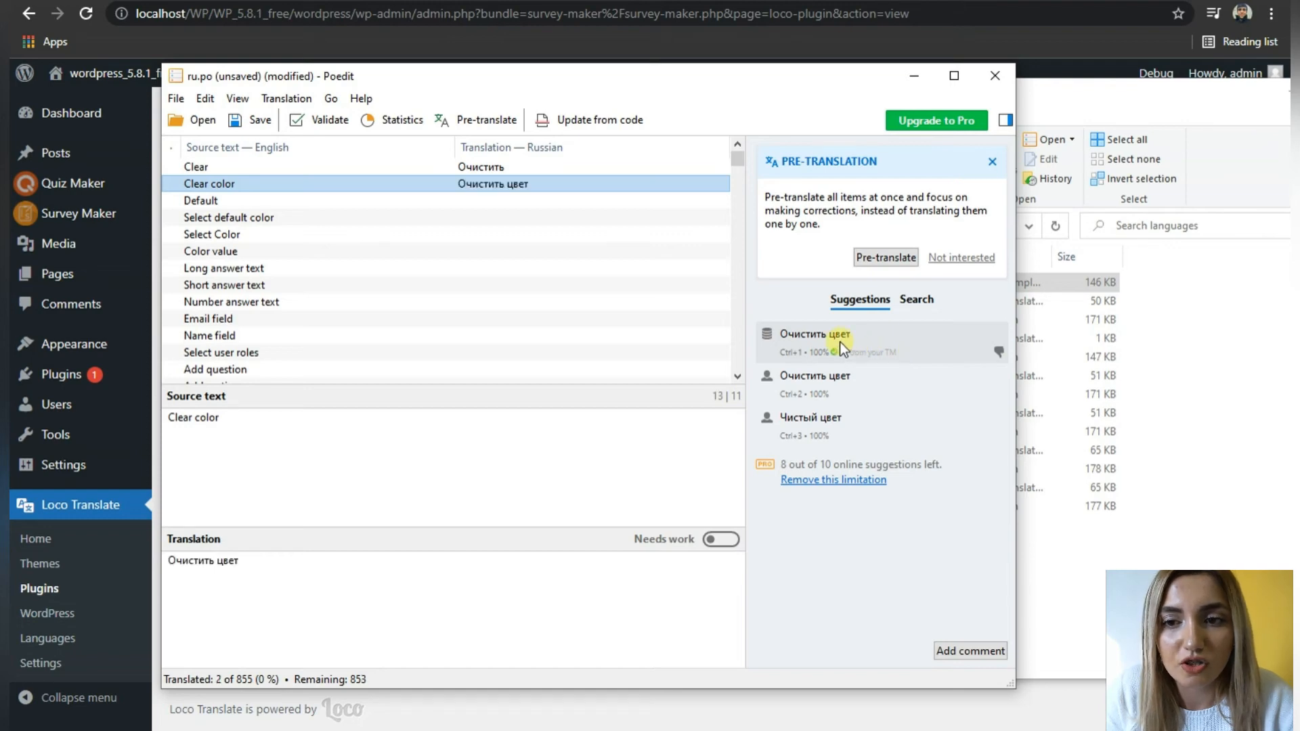
{"action": "left_click", "coordinate": [394, 573]}
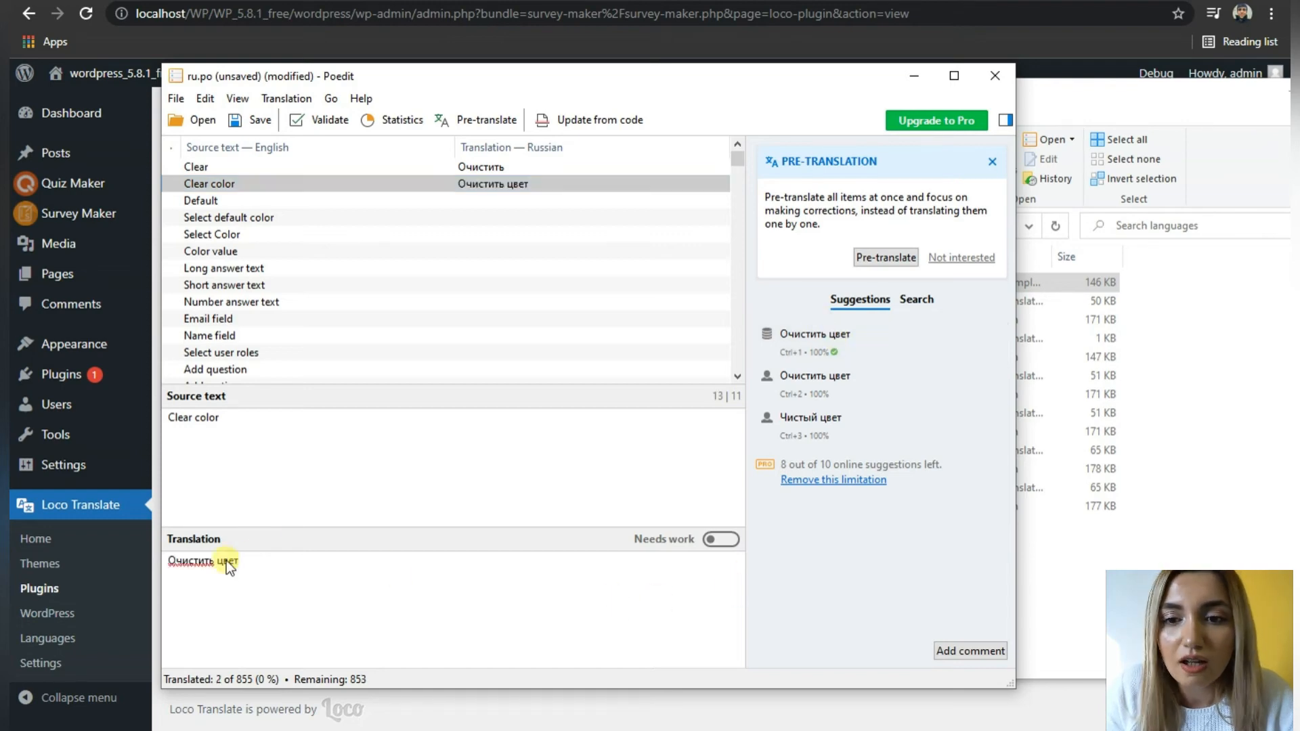
- Try the Needs work flag on the Clear color translation, compare it with other strings, and switch the flag off again
{"action": "left_click", "coordinate": [720, 539]}
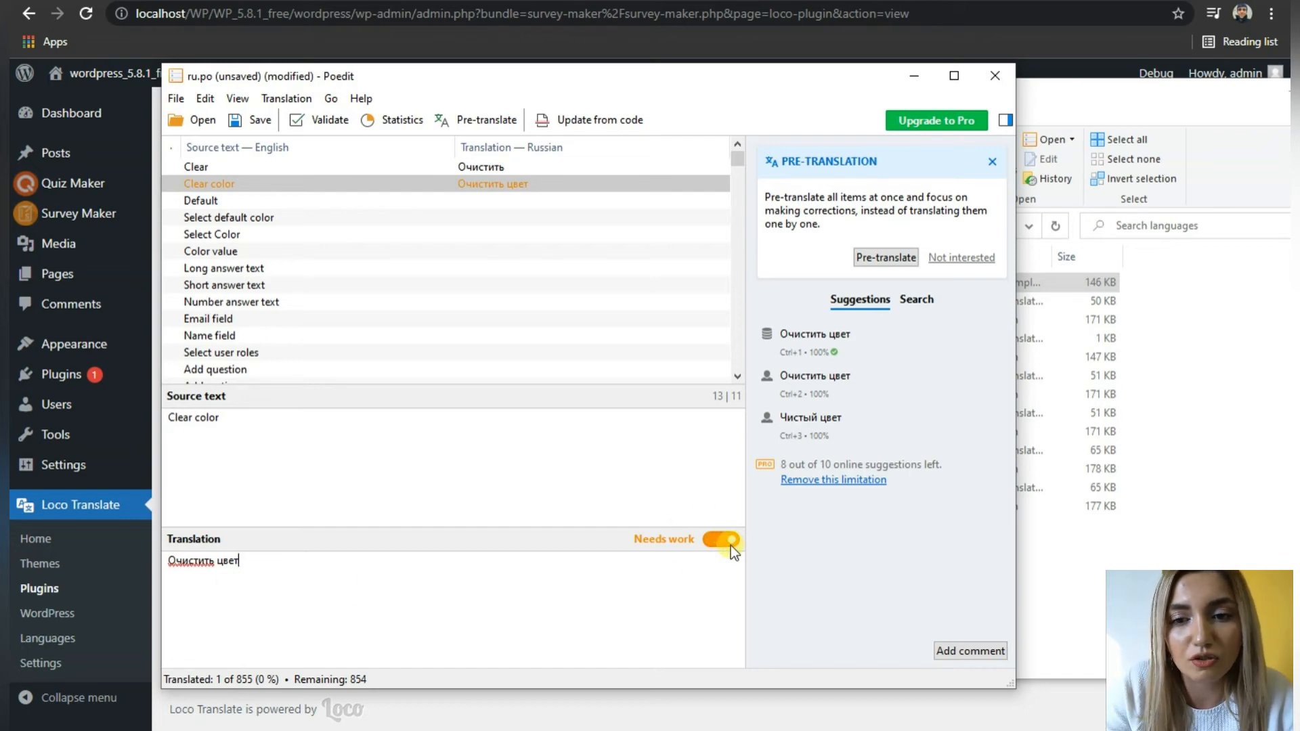
{"action": "left_click", "coordinate": [246, 206]}
{"action": "left_click", "coordinate": [231, 235]}
{"action": "left_click", "coordinate": [234, 270]}
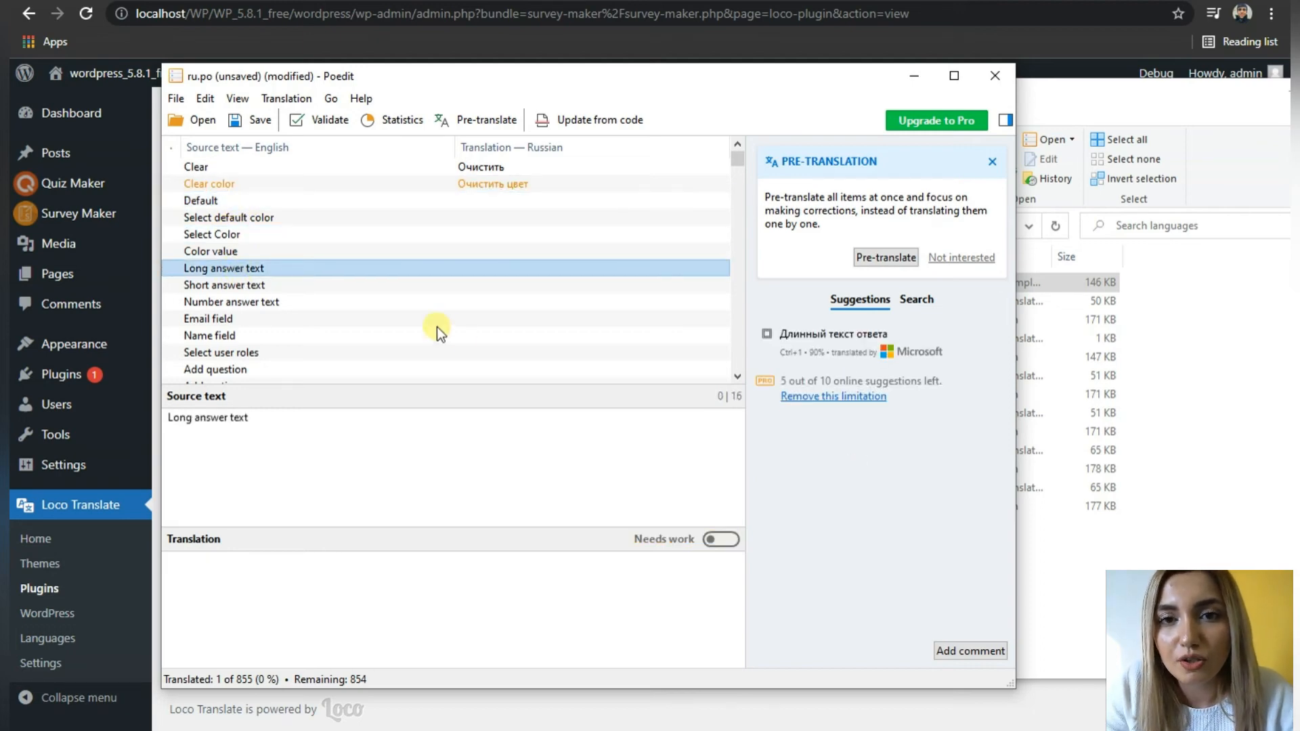
{"action": "left_click", "coordinate": [482, 185]}
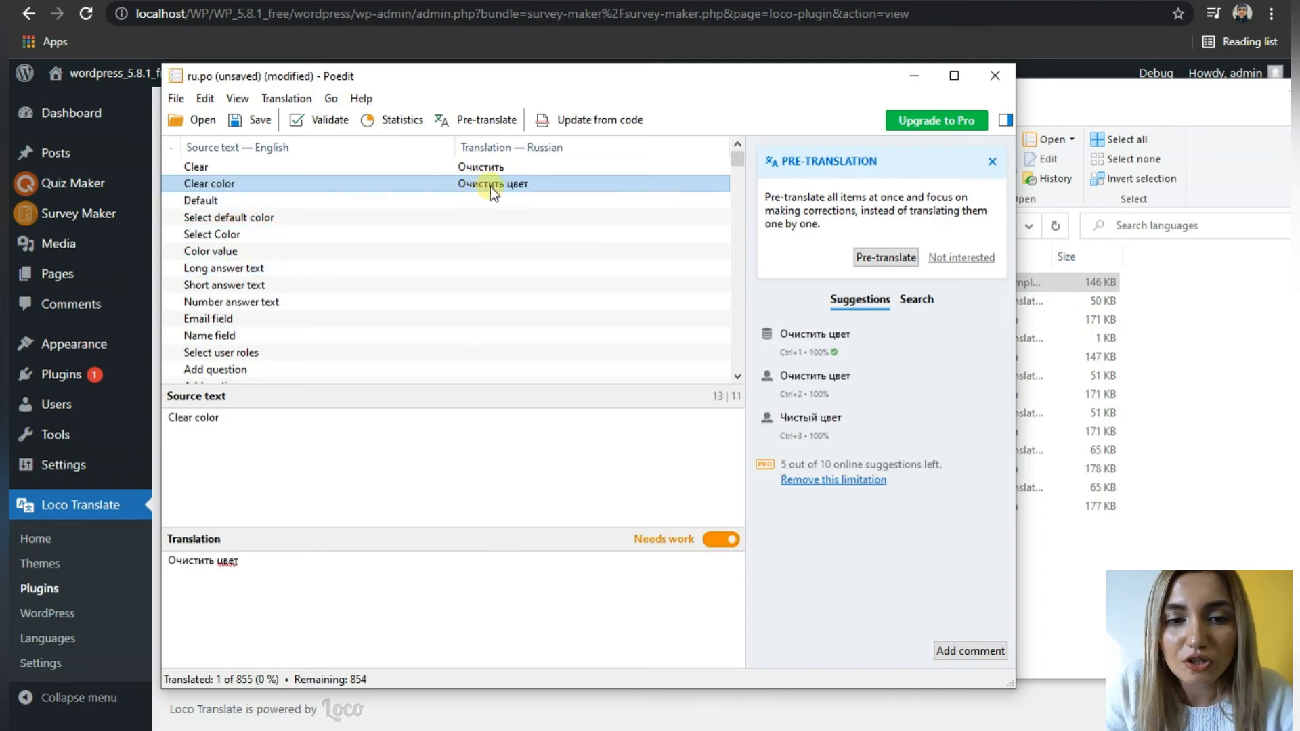
{"action": "left_click", "coordinate": [286, 569]}
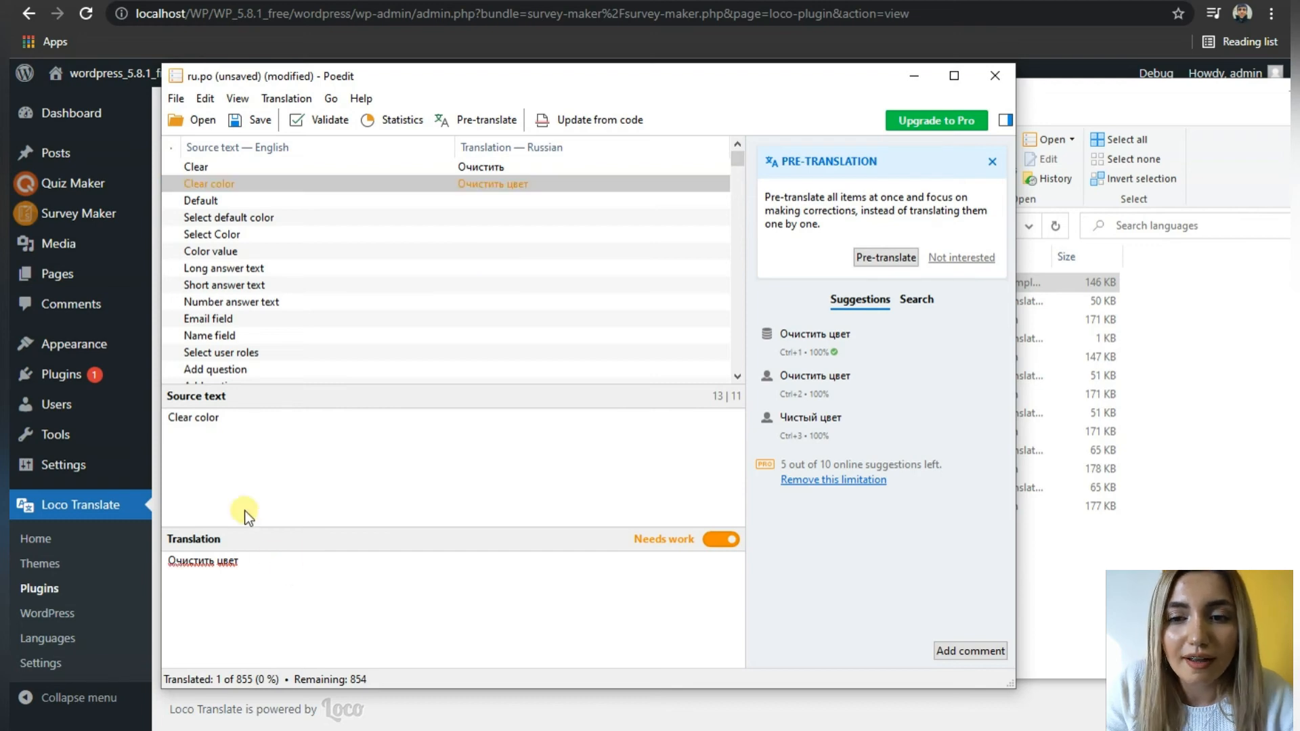
{"action": "left_click", "coordinate": [722, 540]}
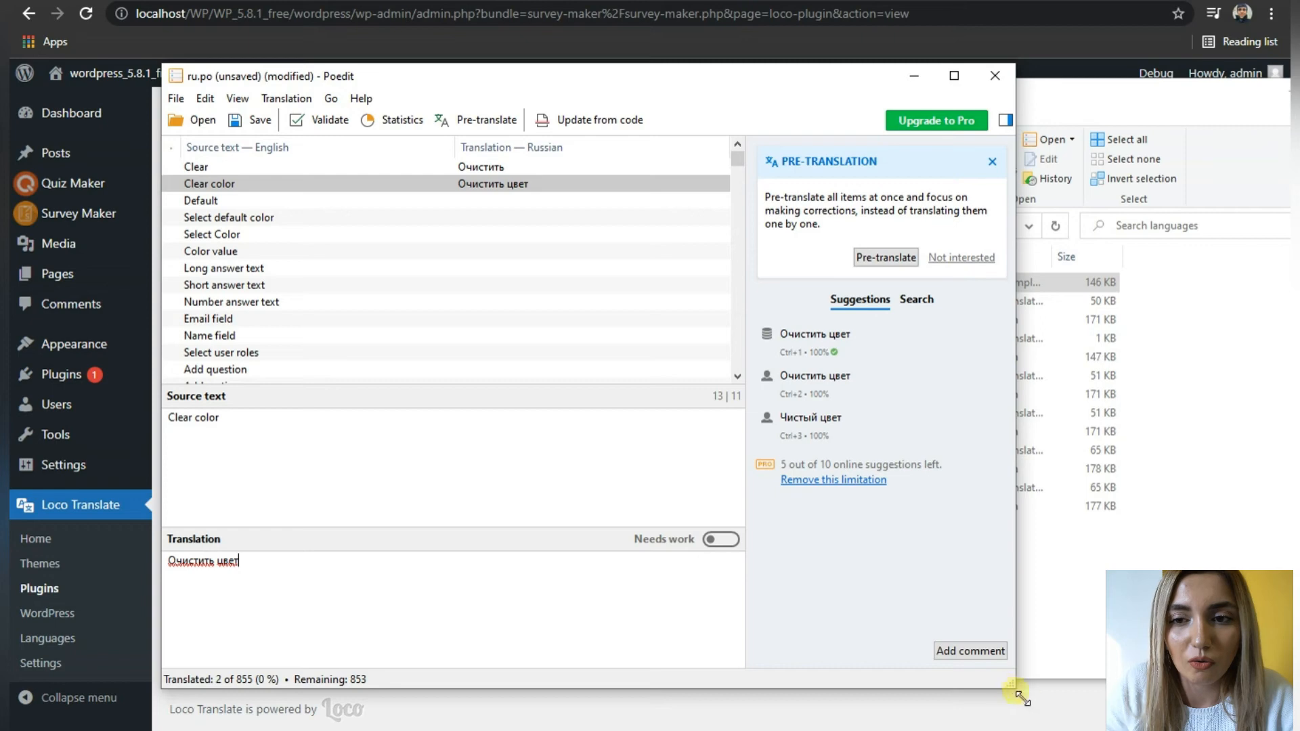
- Add the comment "test" to the Clear color string
{"action": "left_click", "coordinate": [973, 652]}
{"action": "type", "text": "te"}
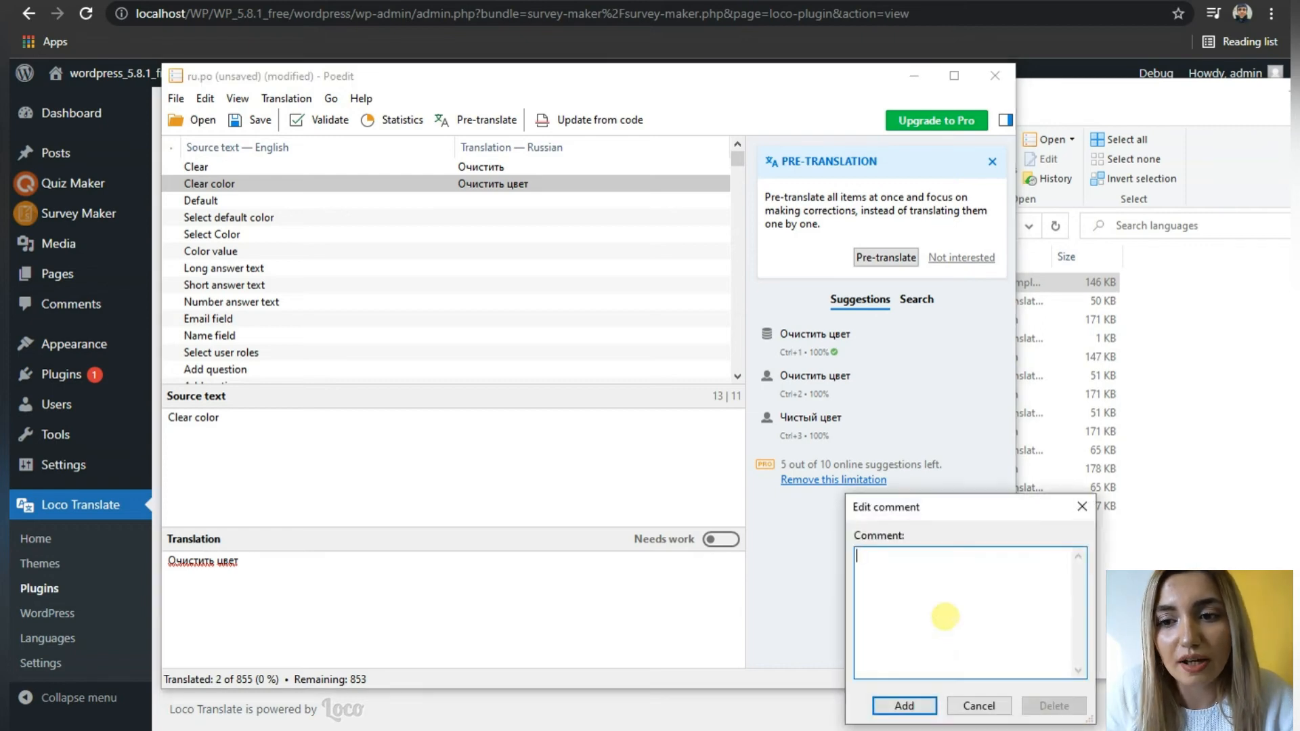
{"action": "type", "text": "st"}
{"action": "left_click", "coordinate": [881, 702]}
{"action": "left_click", "coordinate": [170, 184]}
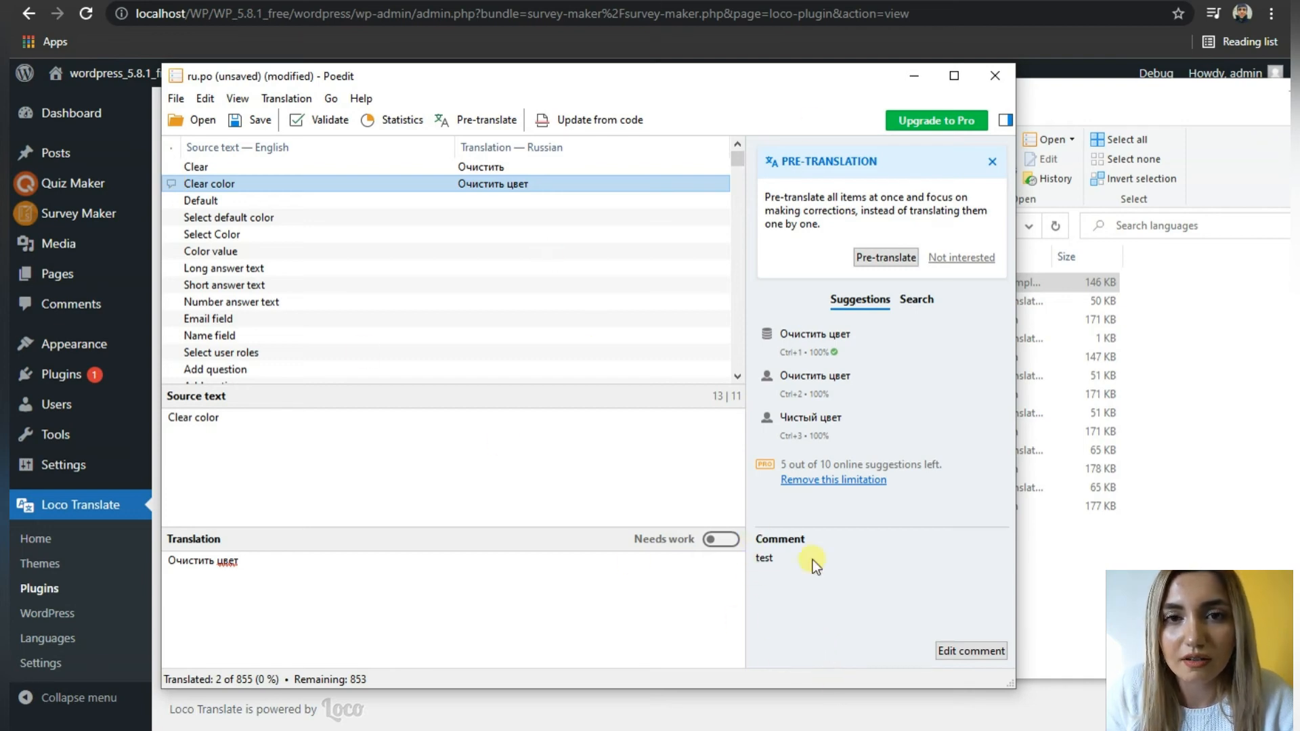
- Save the Russian translation as survey-maker-ru_RU.po in the survey-maker languages folder
{"action": "left_click", "coordinate": [255, 120]}
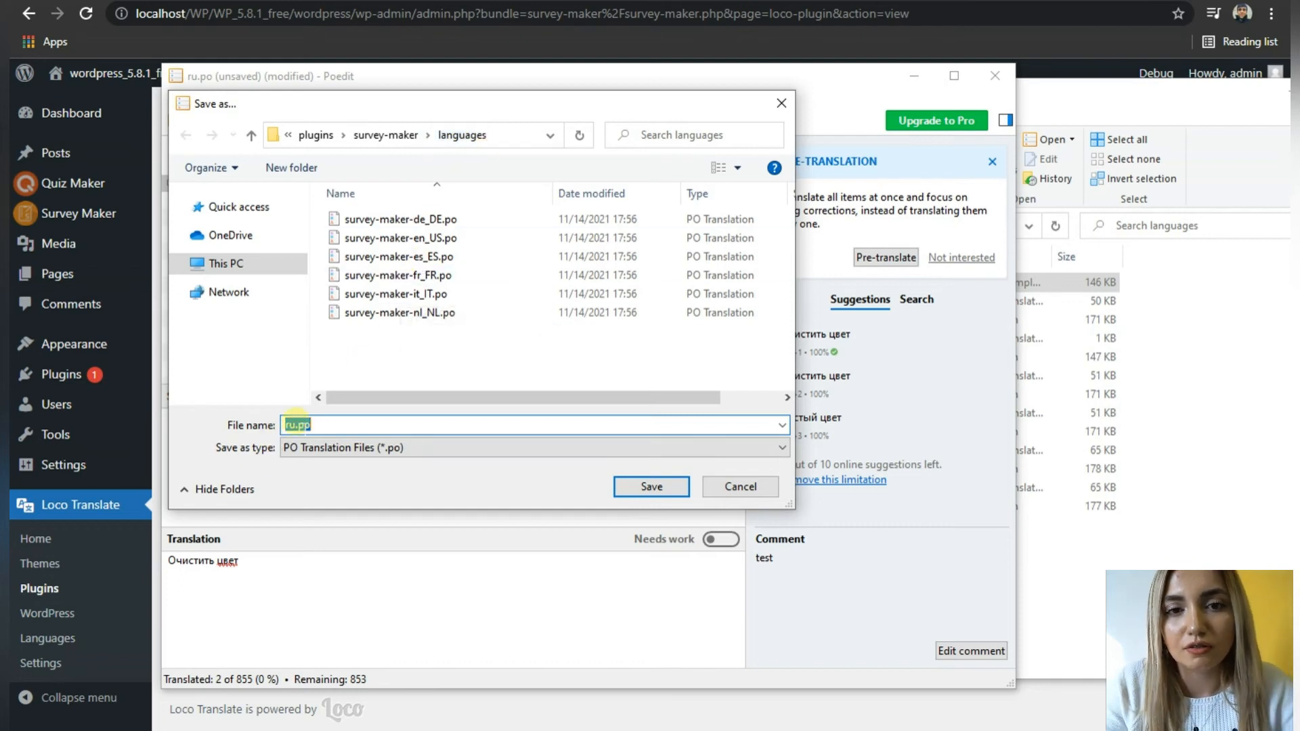
{"action": "key", "text": "Left"}
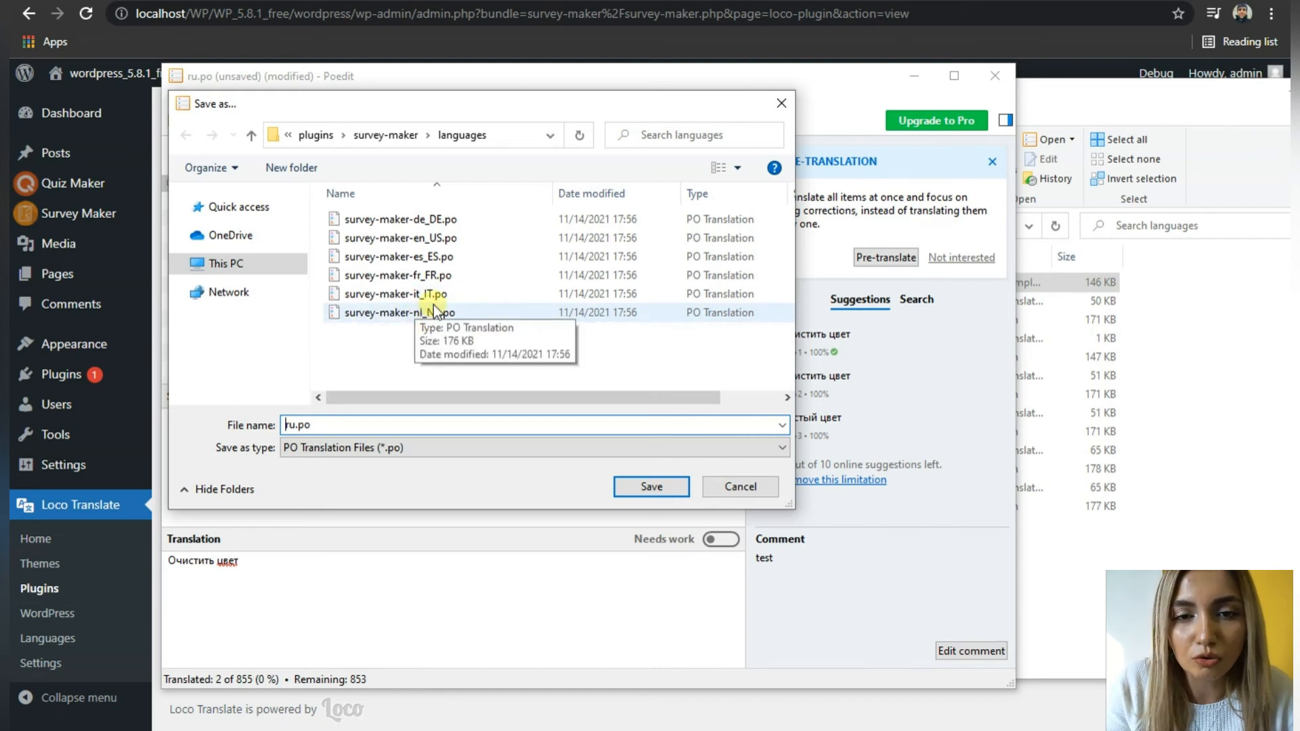
{"action": "type", "text": "survey-maker-ru_RU"}
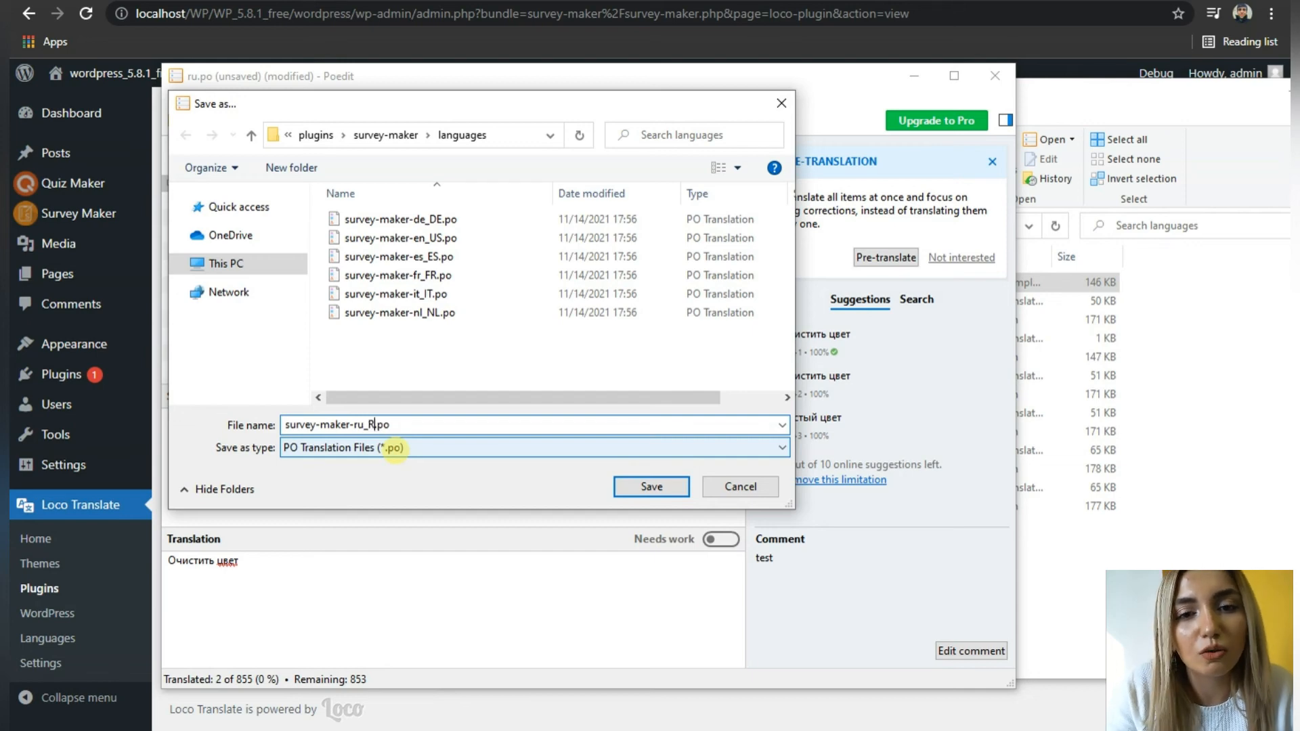
{"action": "left_click", "coordinate": [640, 493]}
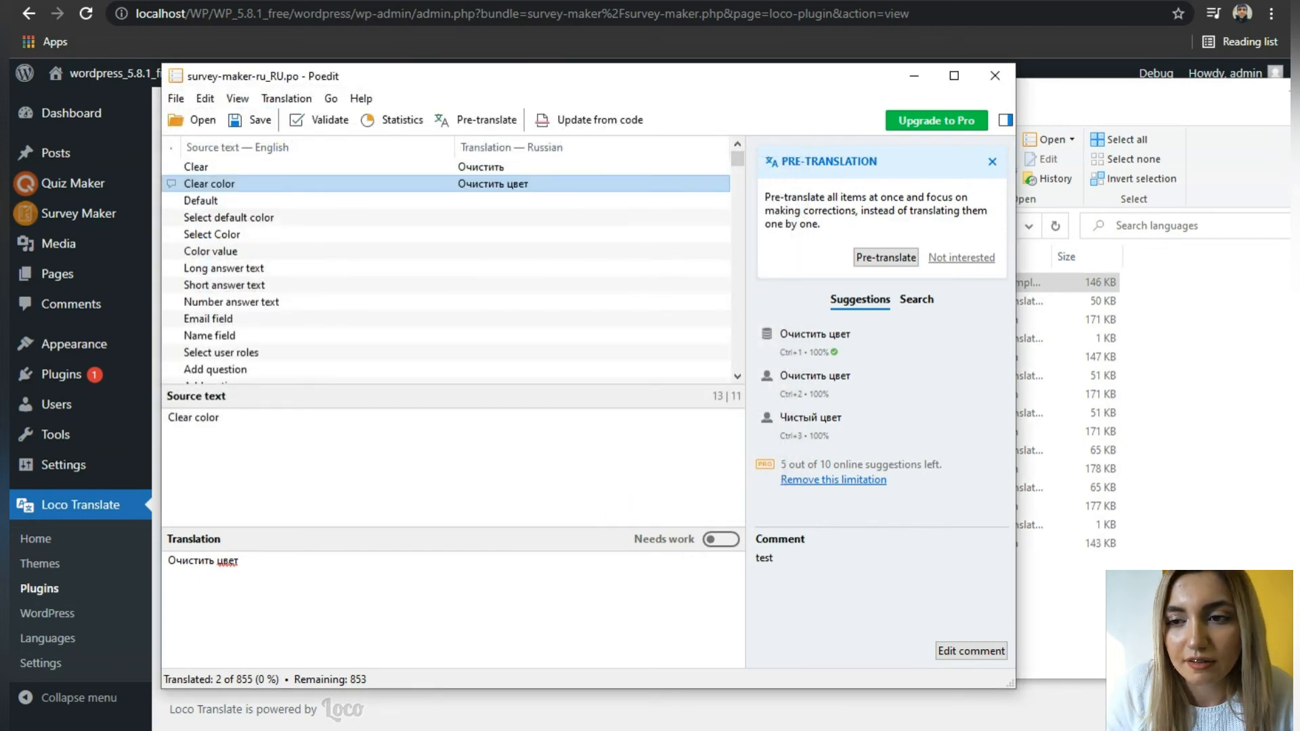
- Check the languages folder in File Explorer for the survey-maker-ru_RU .po and .mo files
{"action": "left_click", "coordinate": [1166, 601]}
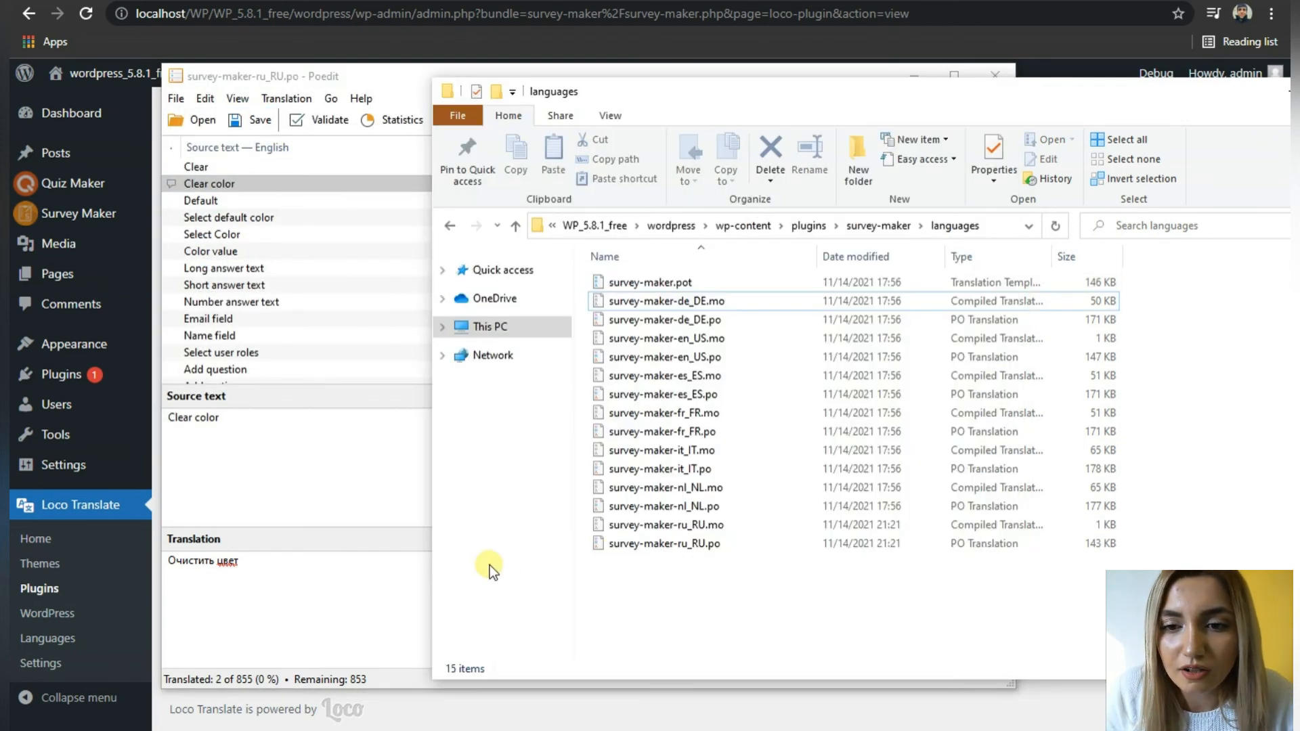
{"action": "left_click_drag", "start_coordinate": [658, 566], "coordinate": [733, 530]}
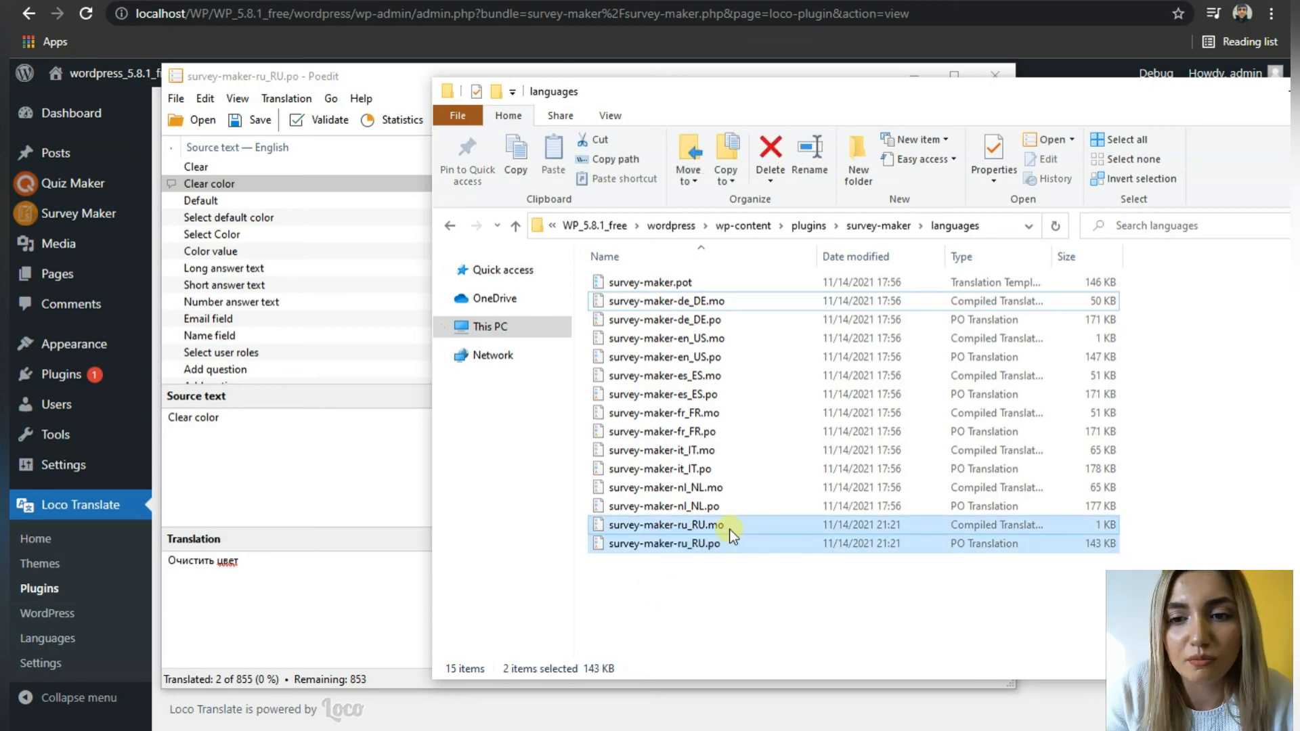
{"action": "left_click", "coordinate": [717, 543]}
{"action": "left_click", "coordinate": [717, 528]}
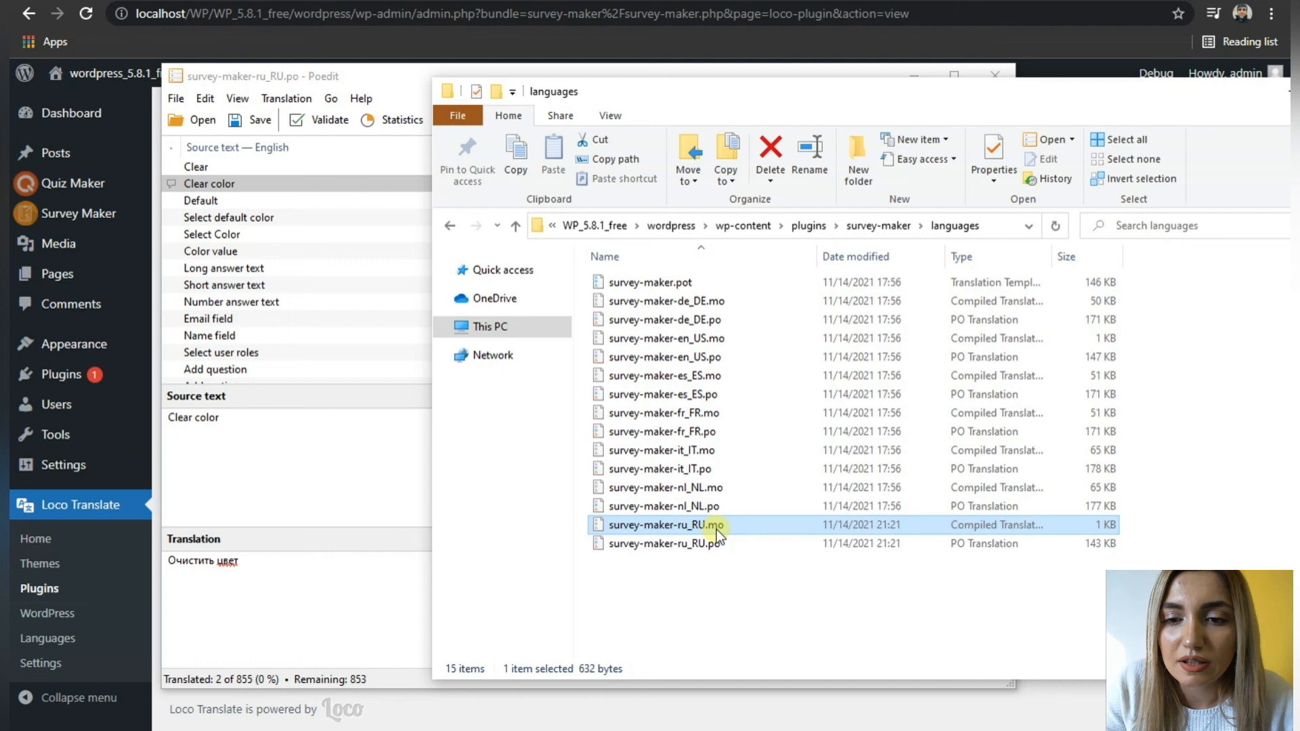
{"action": "left_click", "coordinate": [726, 581]}
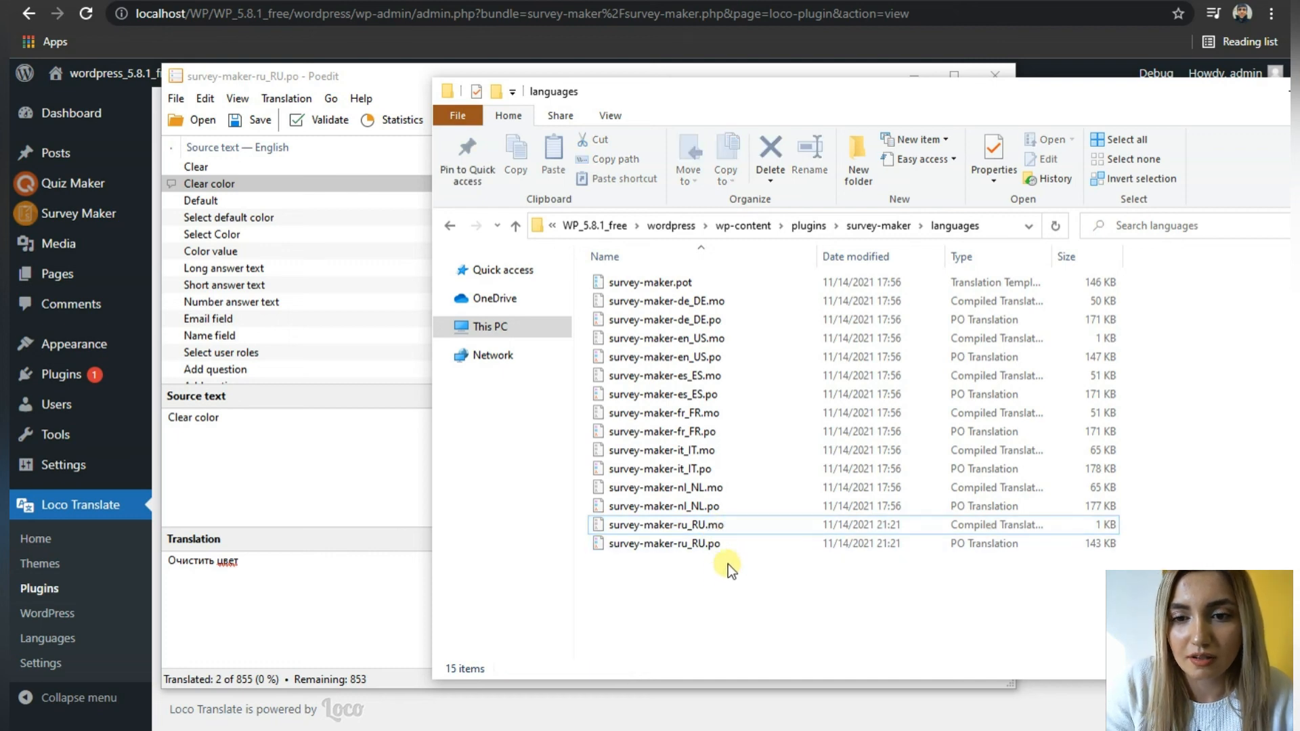
- Switch to the browser, reload the Loco Translate overview of Survey Maker and check the Russian translation's progress
{"action": "left_click", "coordinate": [645, 721]}
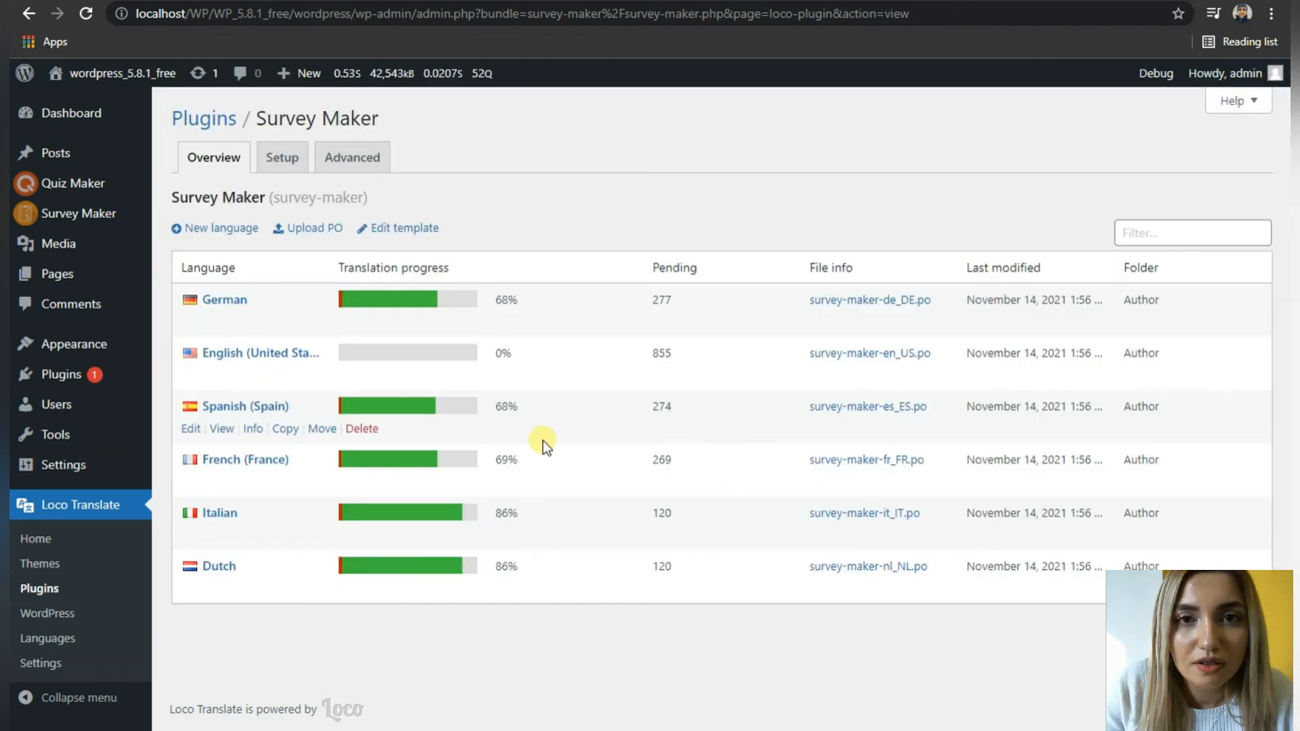
{"action": "left_click", "coordinate": [433, 11]}
{"action": "key", "text": "Return"}
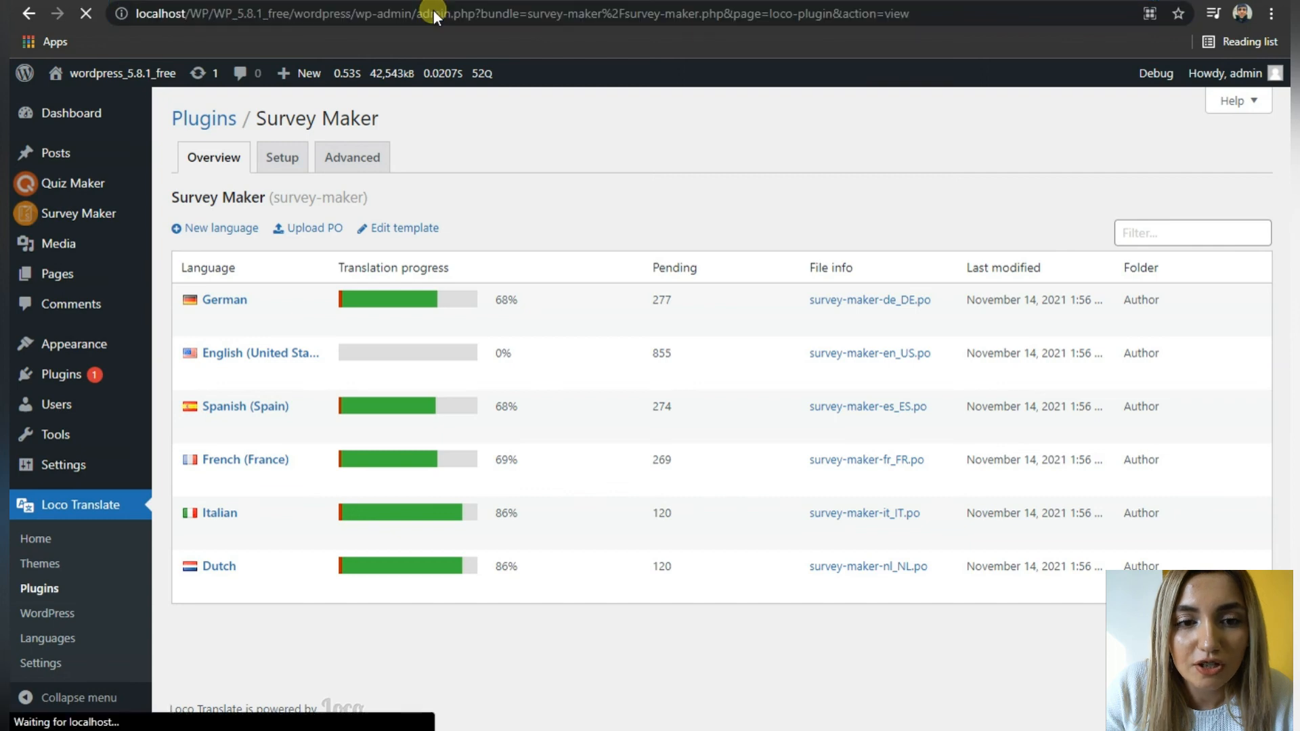
{"action": "mouse_move", "coordinate": [183, 618]}
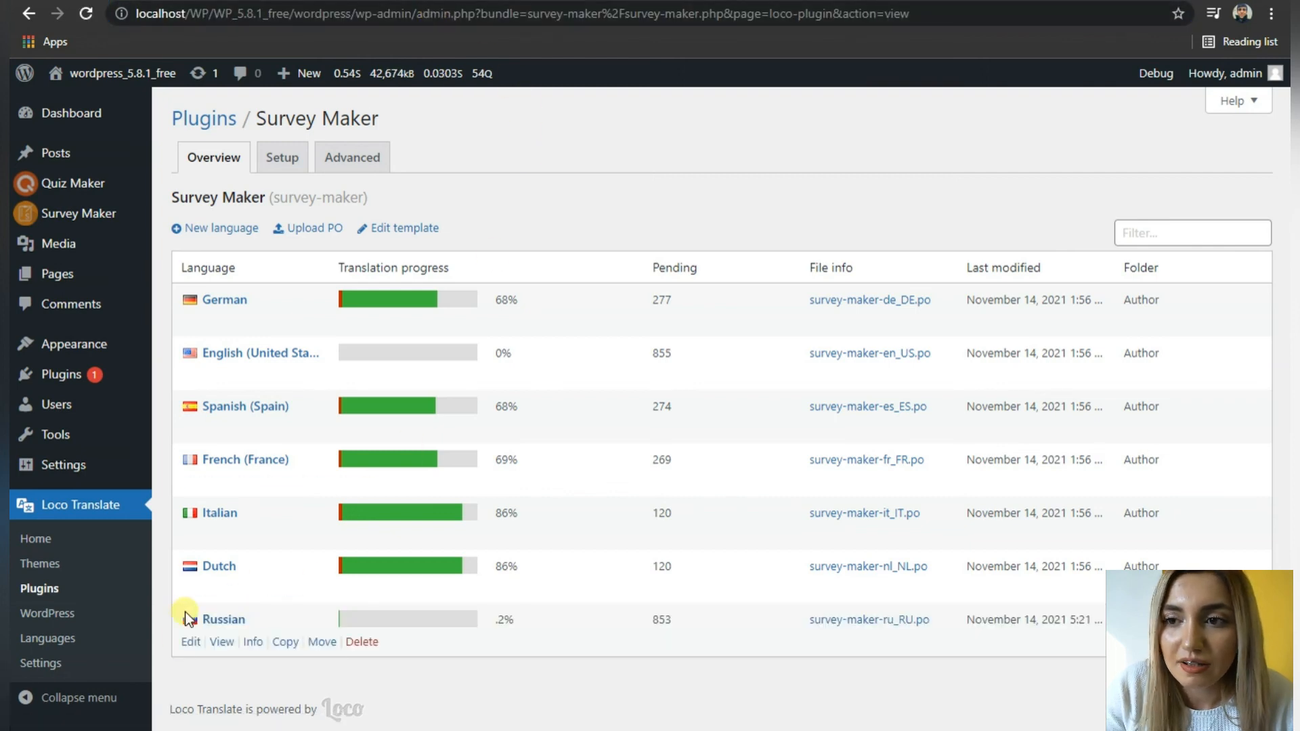
{"action": "double_click", "coordinate": [517, 619]}
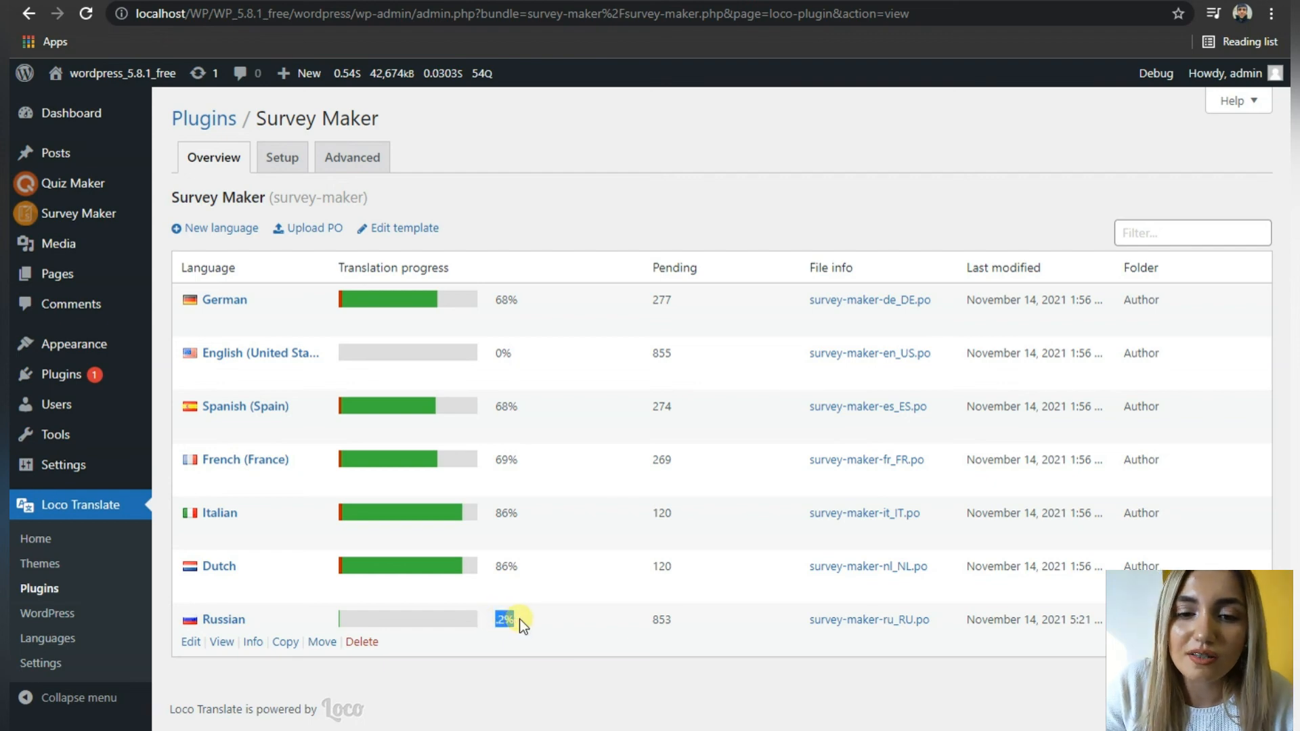
- Open the Russian translation in the Loco Translate editor and examine the Clear color string's translation and comment
{"action": "left_click", "coordinate": [224, 618]}
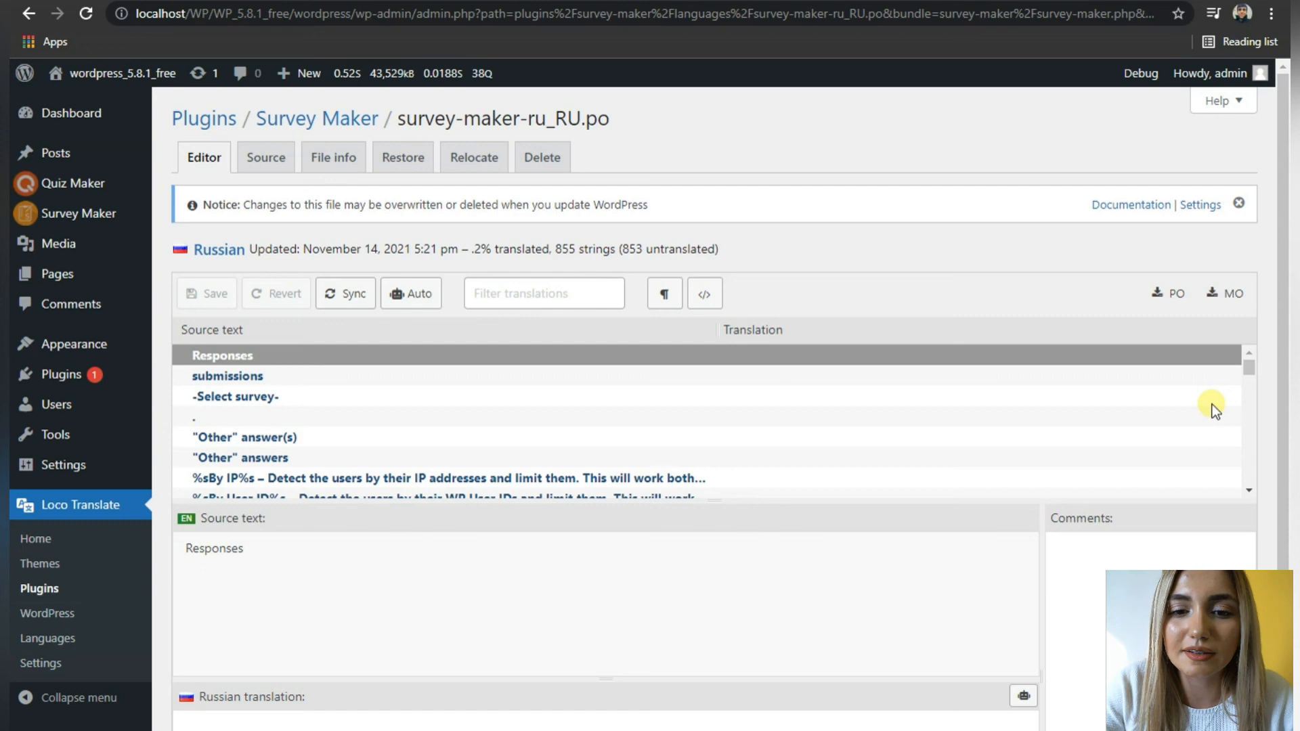
{"action": "left_click_drag", "start_coordinate": [1248, 369], "coordinate": [1246, 483]}
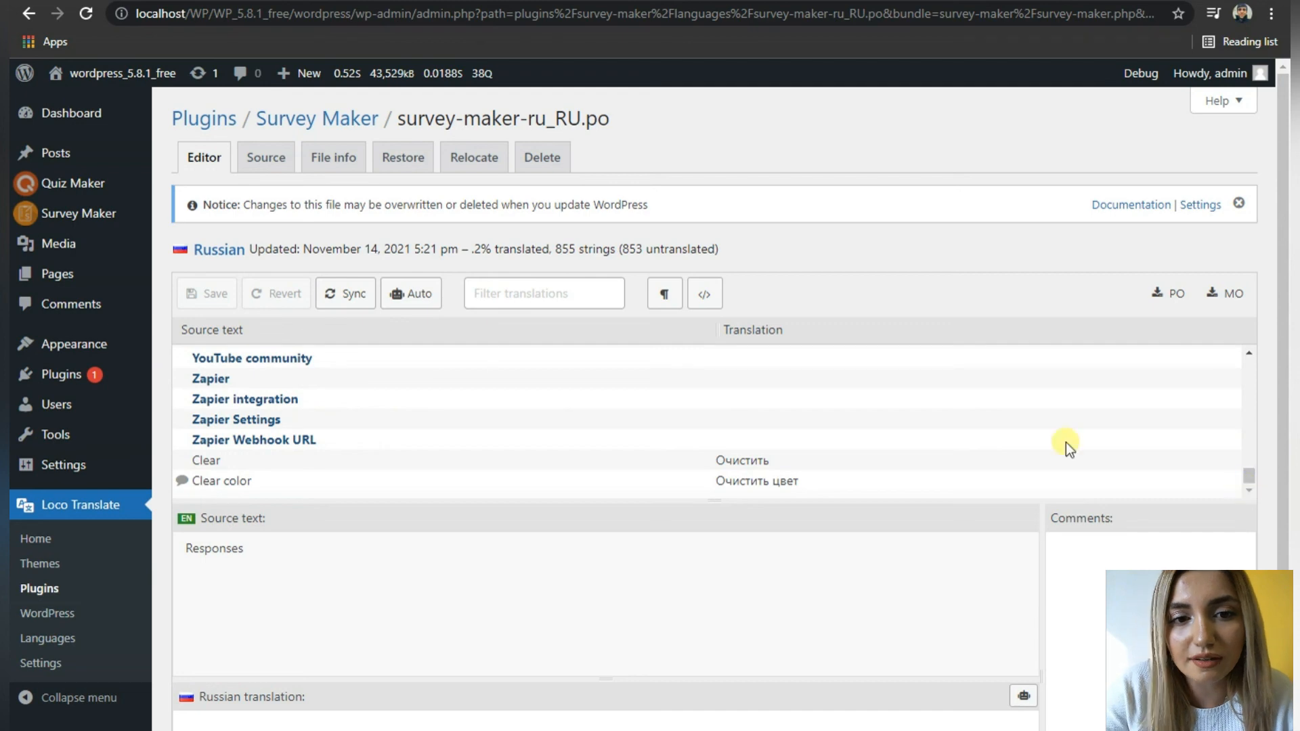
{"action": "left_click", "coordinate": [246, 485]}
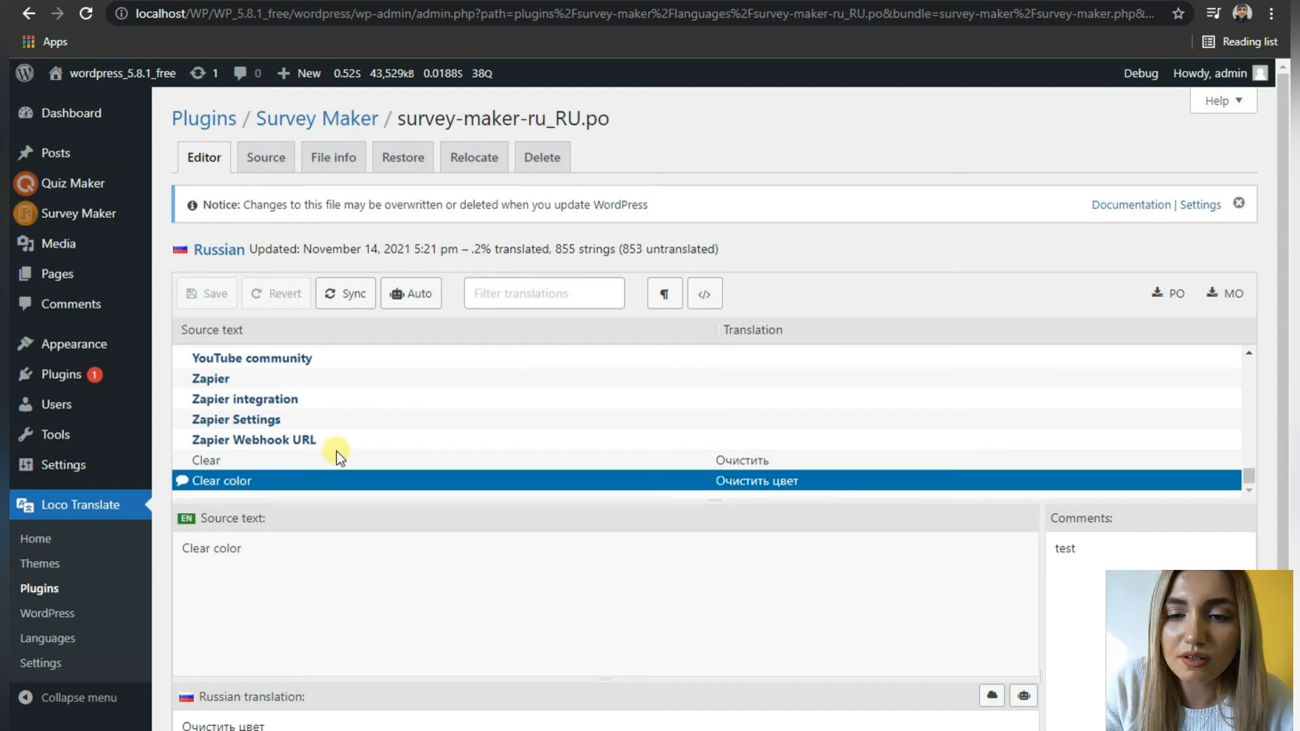
{"action": "scroll", "coordinate": [306, 487], "scroll_direction": "down", "scroll_amount": 2}
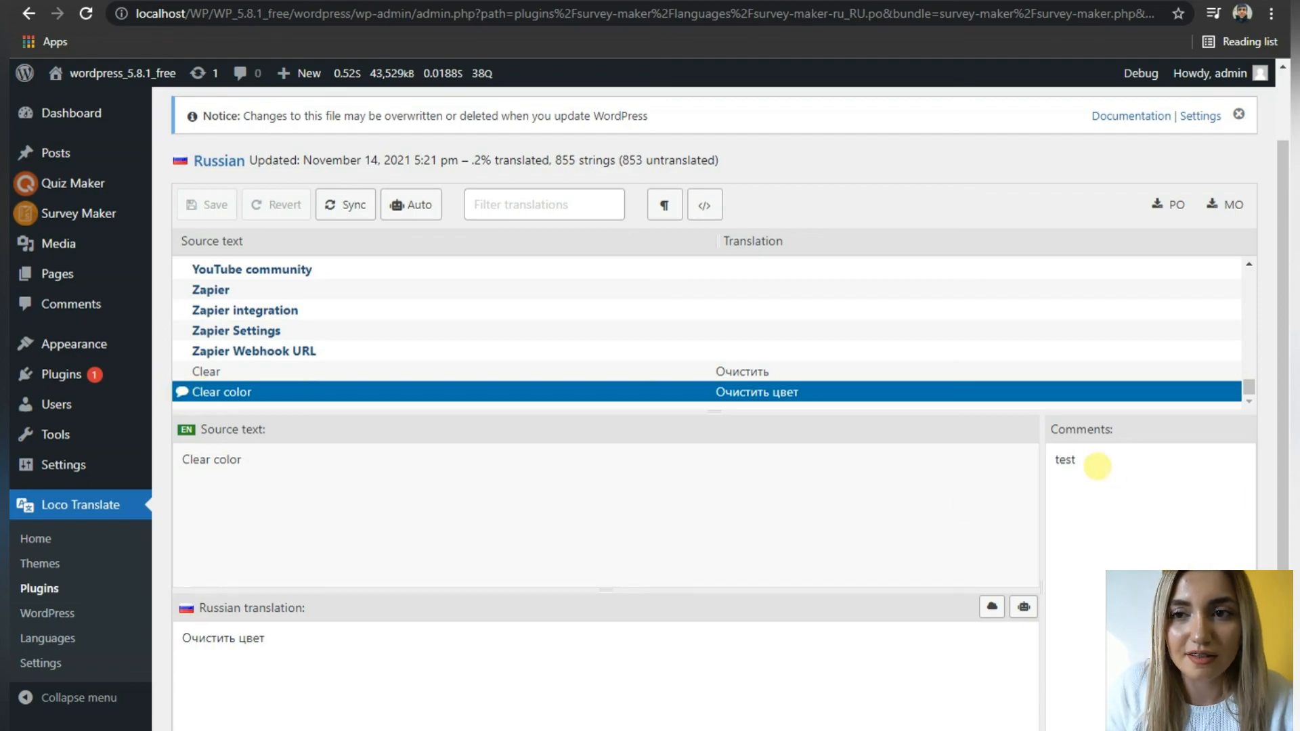
{"action": "double_click", "coordinate": [1094, 463]}
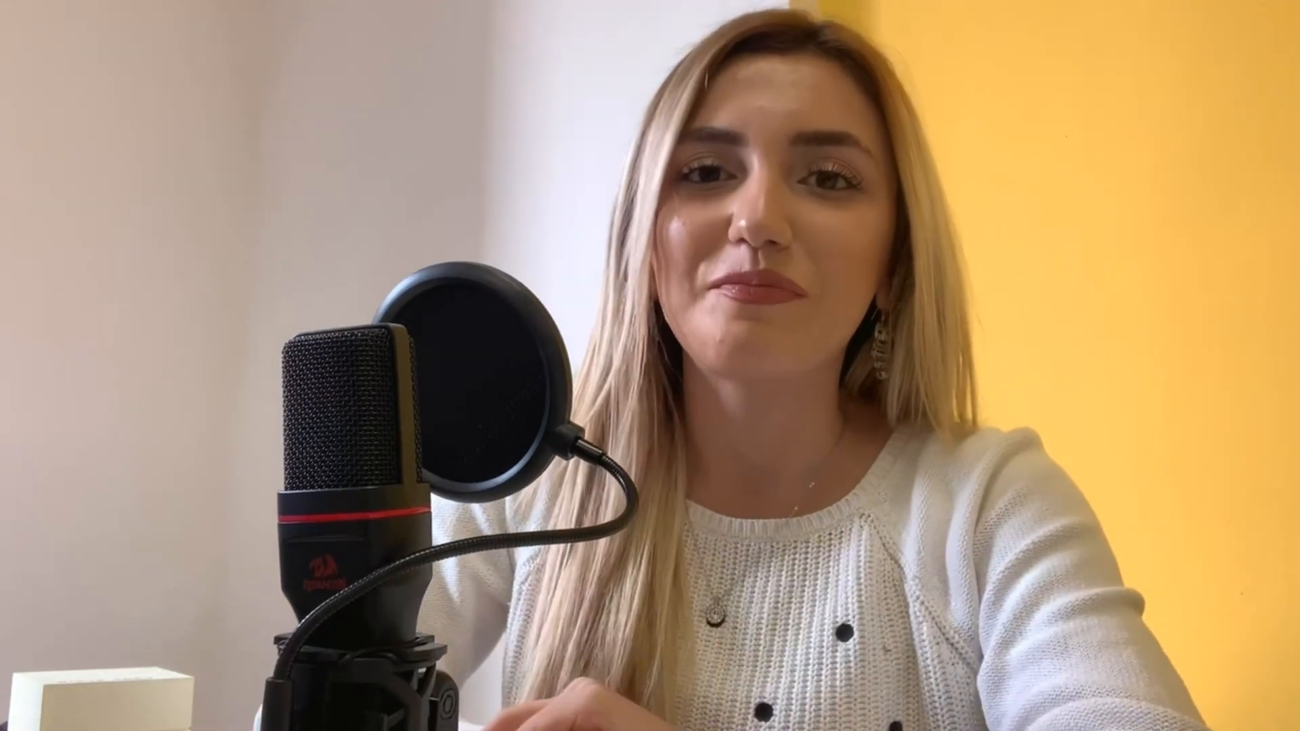